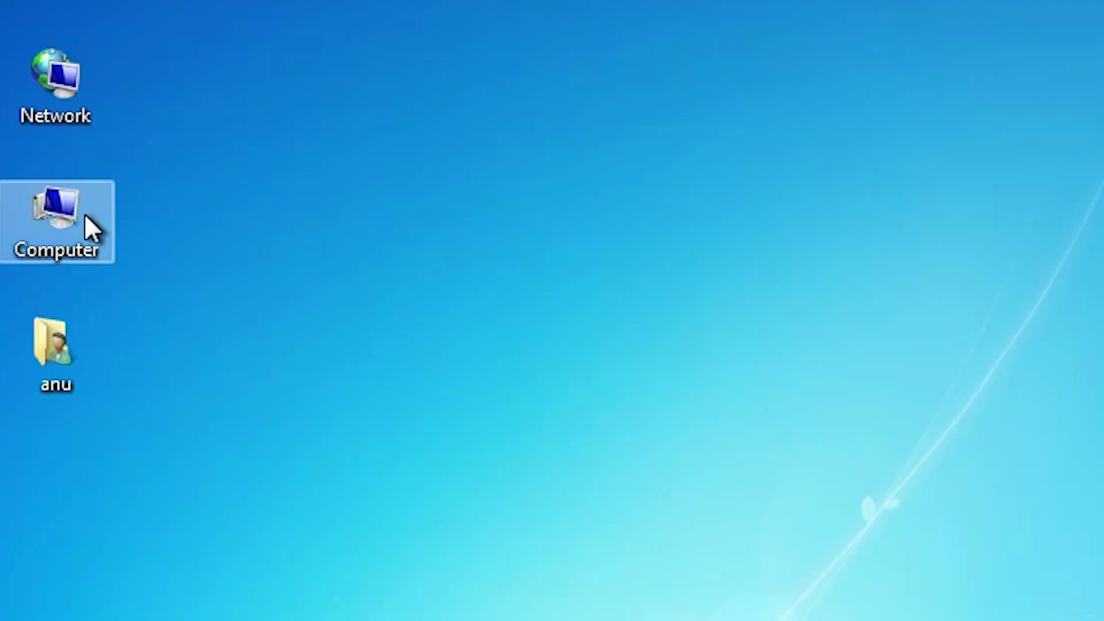
Step: Check this computer's system information, then bring back Chrome's driver search results
right_click(85, 215)
click(178, 509)
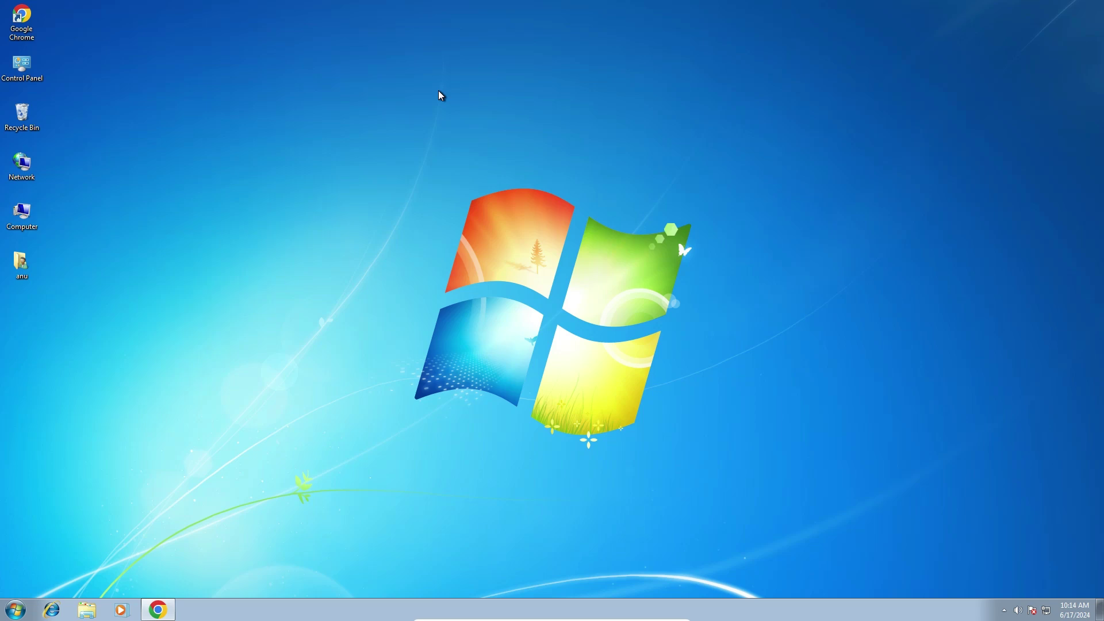
click(159, 610)
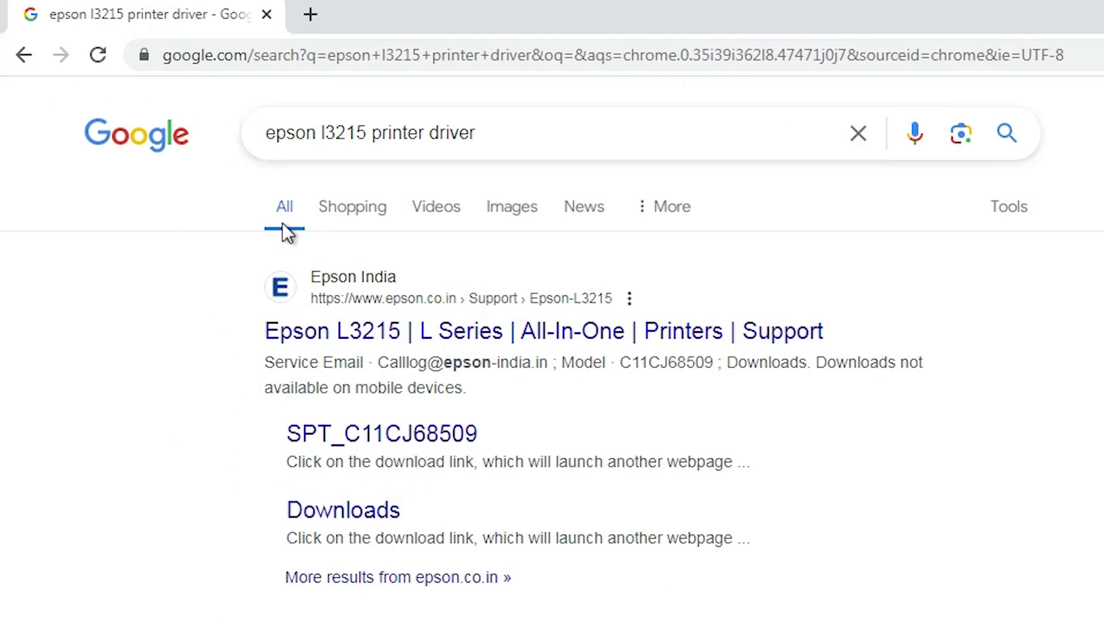
Step: Rerun the 'epson l3215 printer driver' search and open the Epson L3215 result in a new tab
triple_click(297, 139)
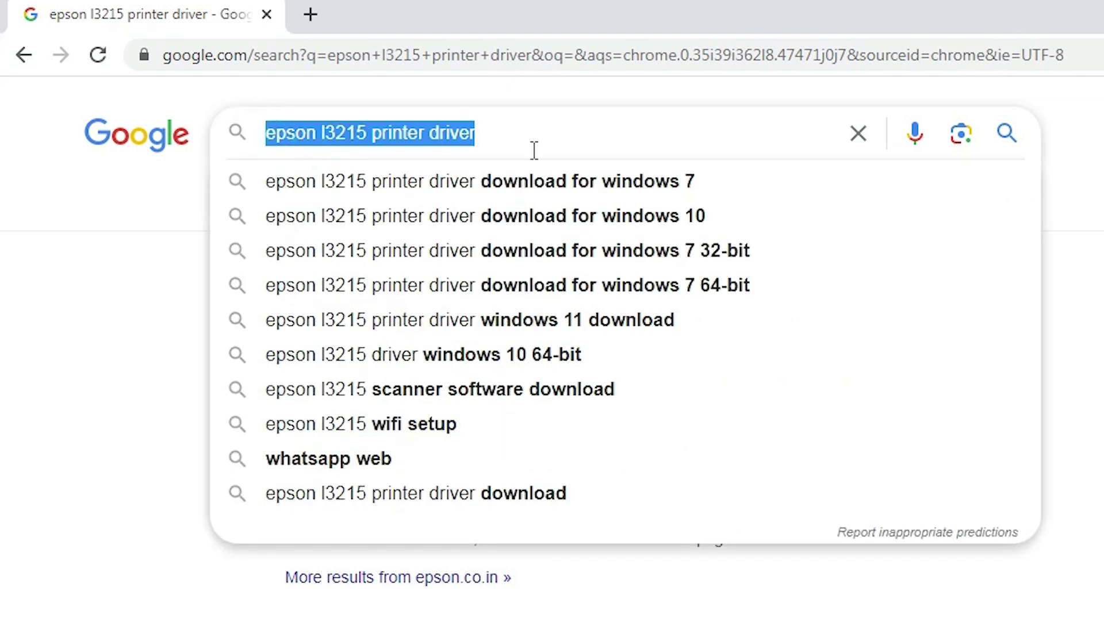
key(Return)
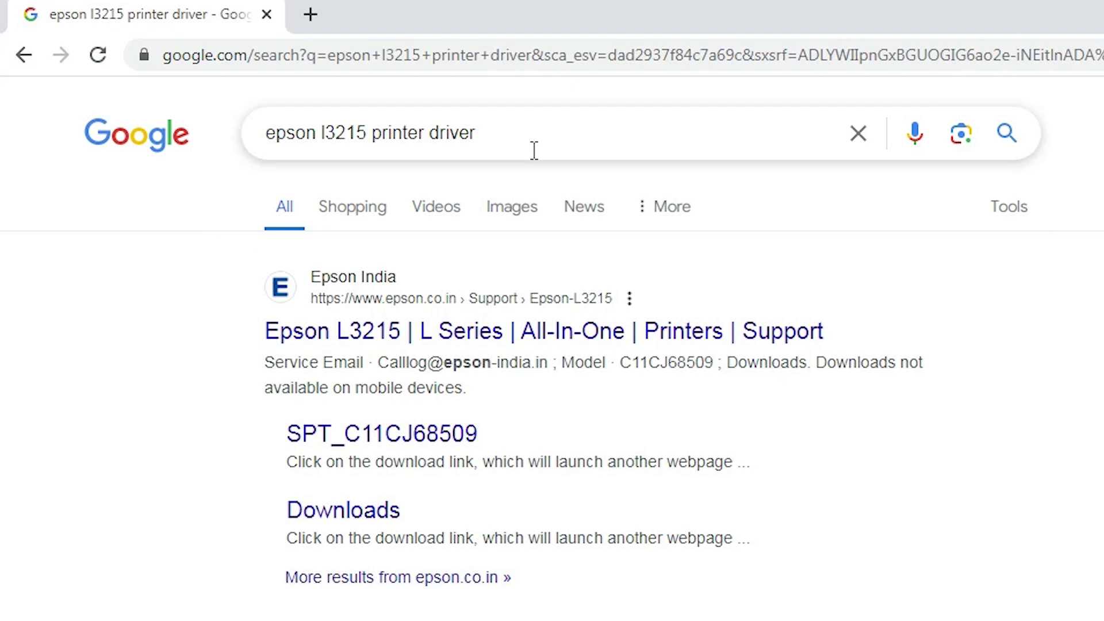
right_click(351, 344)
click(380, 291)
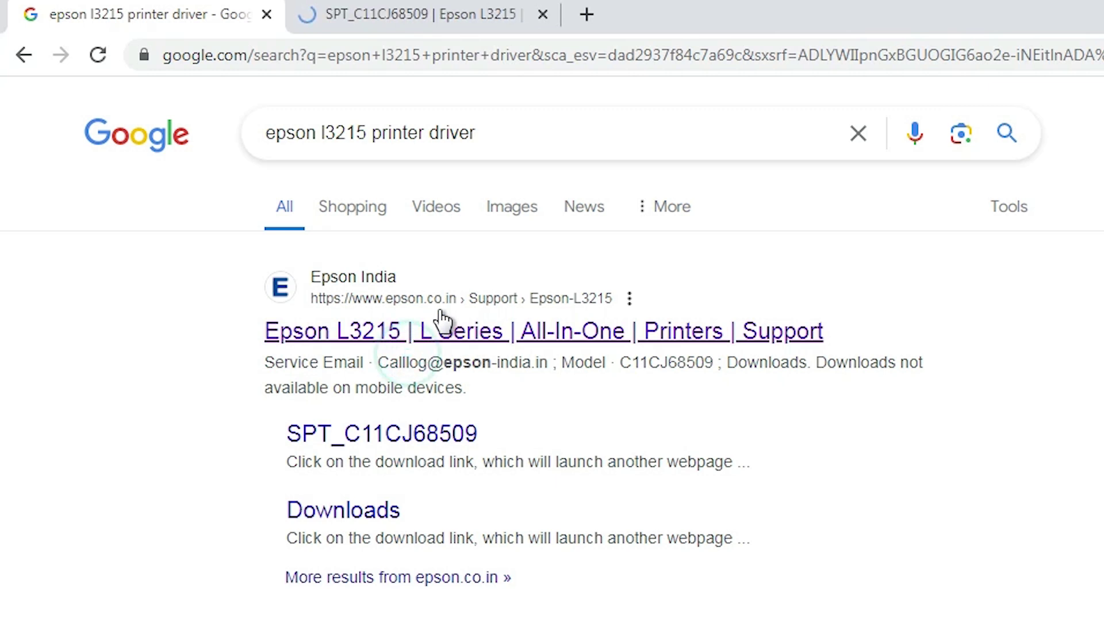
Step: Filter the Epson L3215 support page's Operating System list to Windows 7 32-bit
click(448, 10)
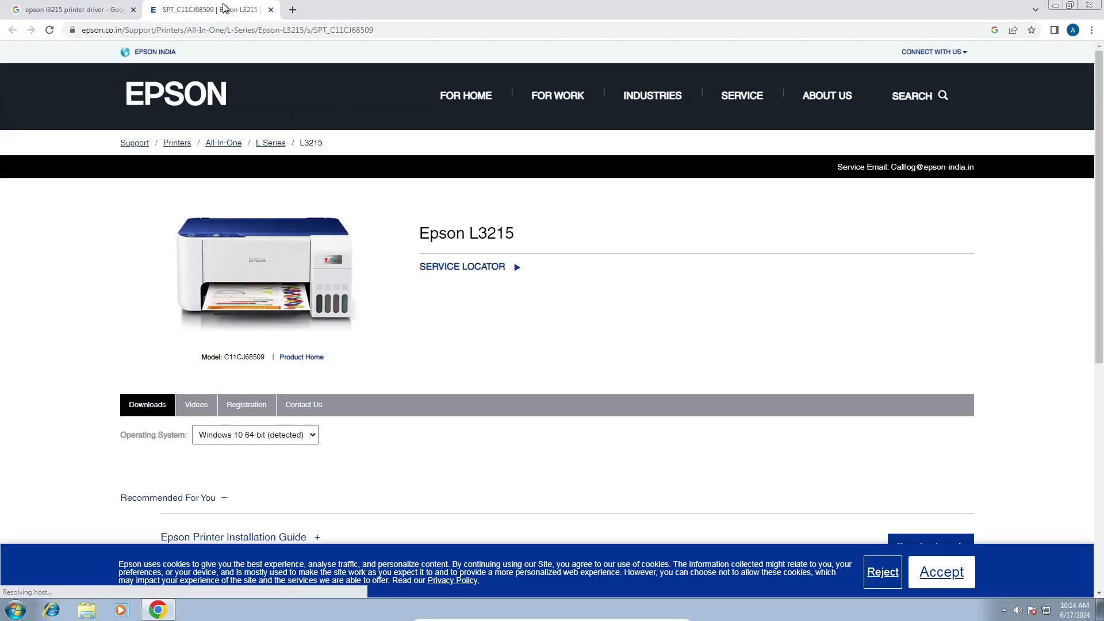
mouse_move(458, 130)
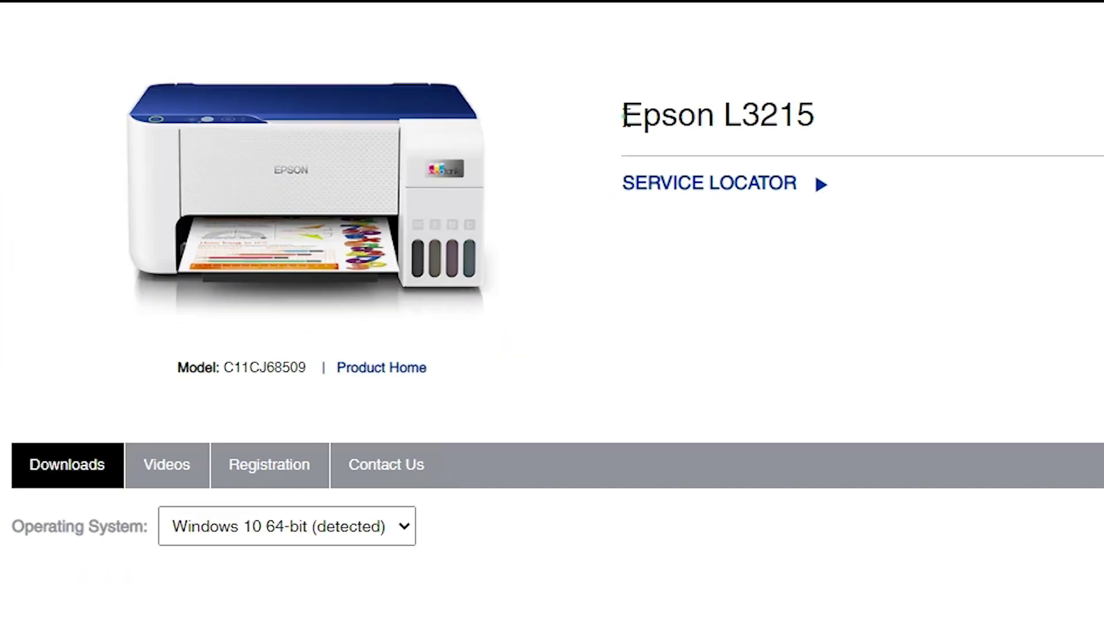
drag(624, 115, 814, 123)
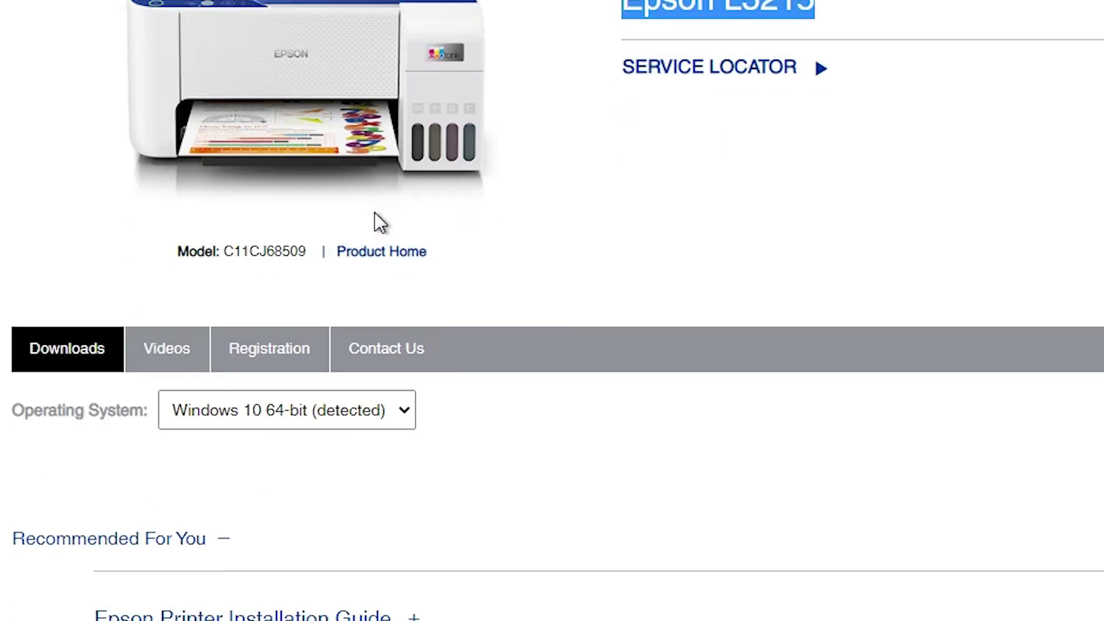
scroll(40, 397, down, 5)
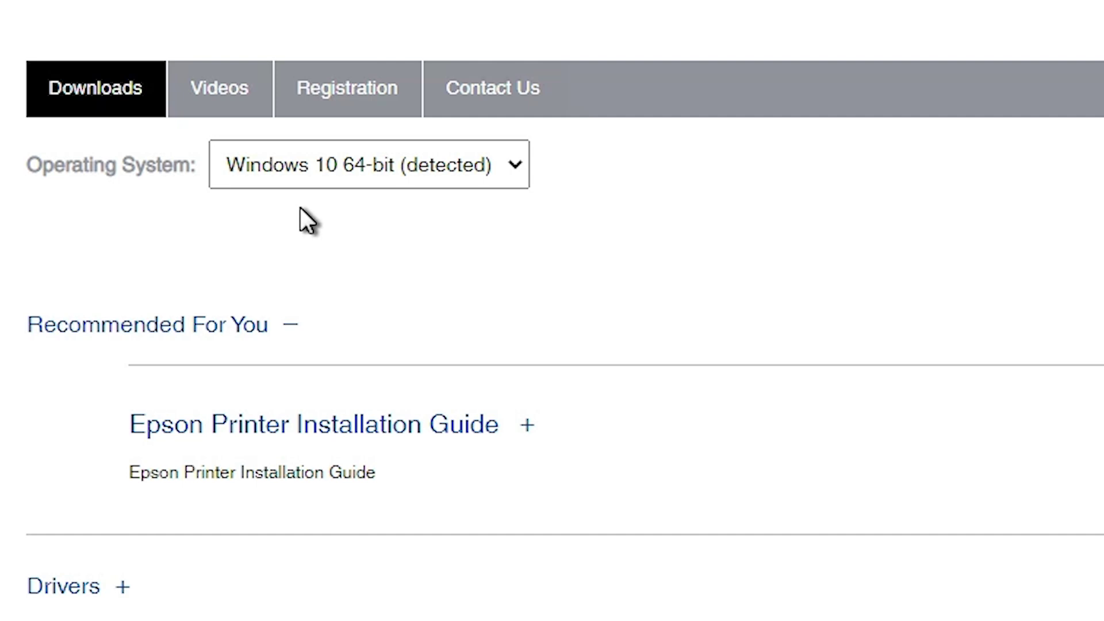
click(337, 177)
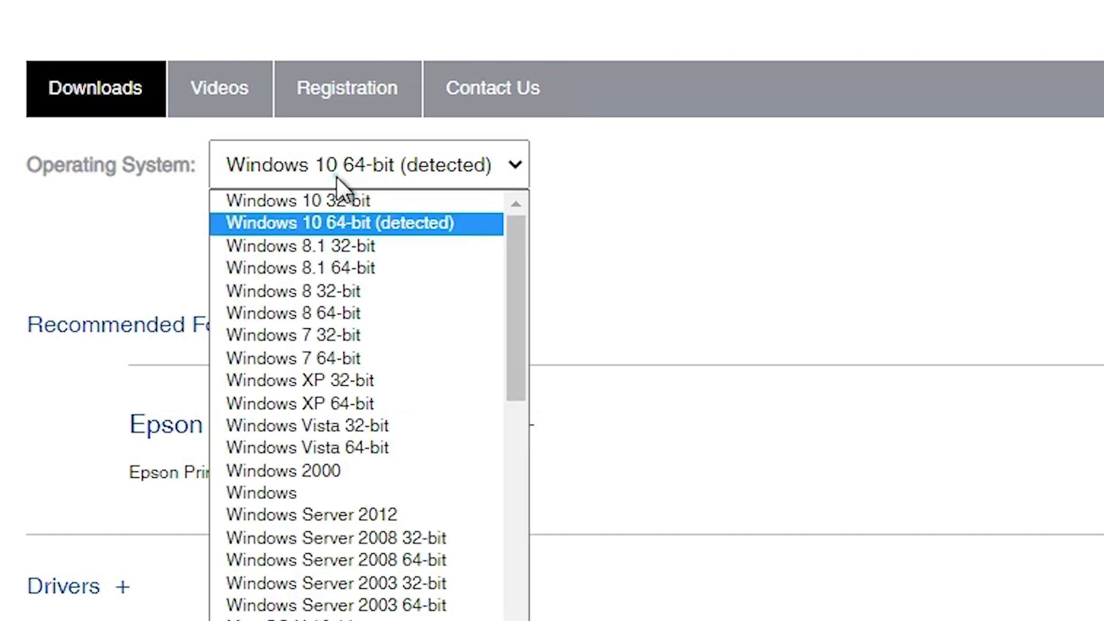
click(367, 336)
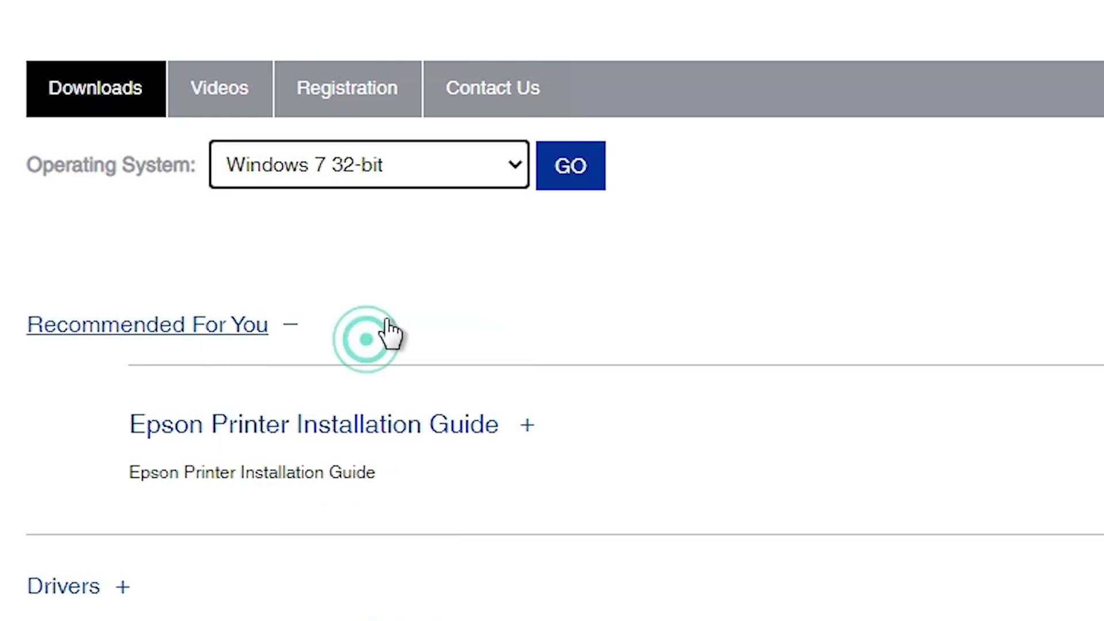
click(550, 168)
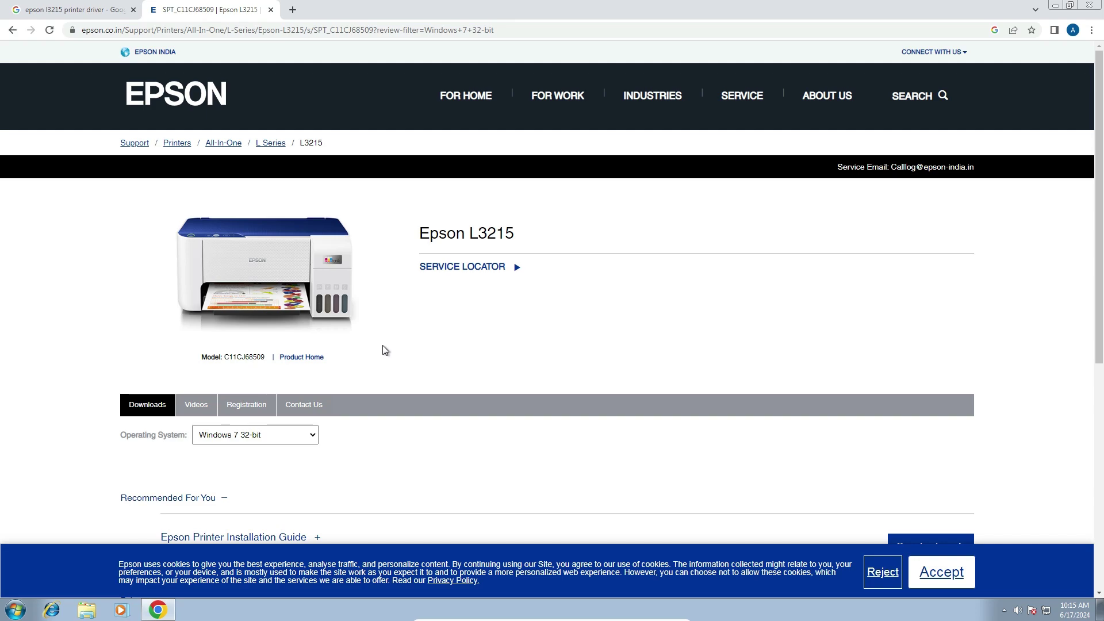
Step: Under Drivers, download EpsonScan2_L3210_65280_41_SignedS.exe after accepting Epson's licence
scroll(377, 345, down, 4)
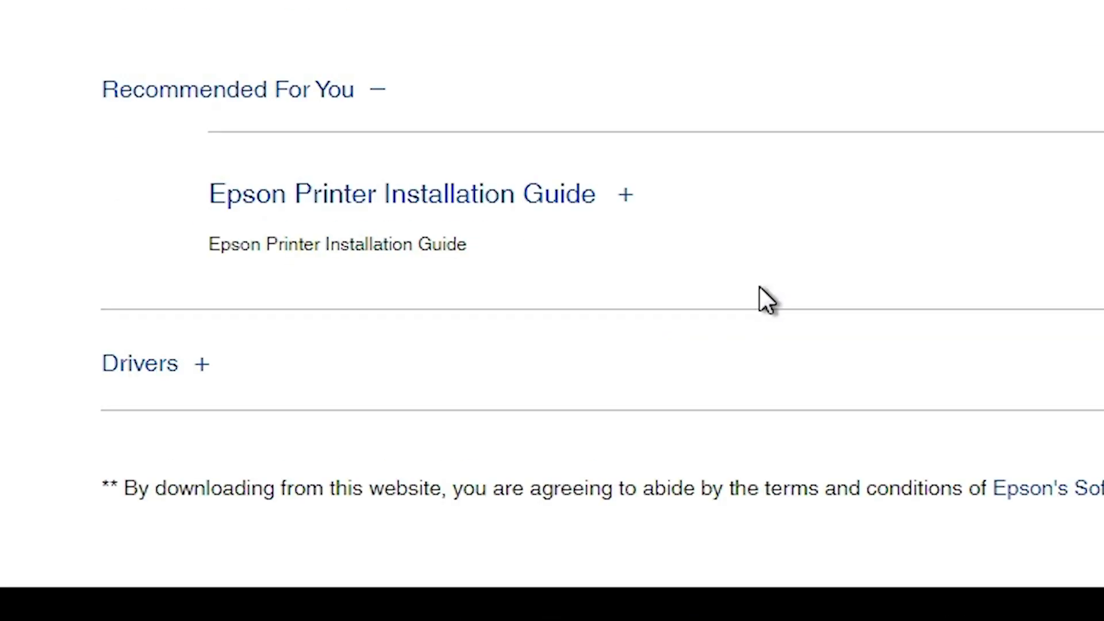
scroll(371, 345, down, 1)
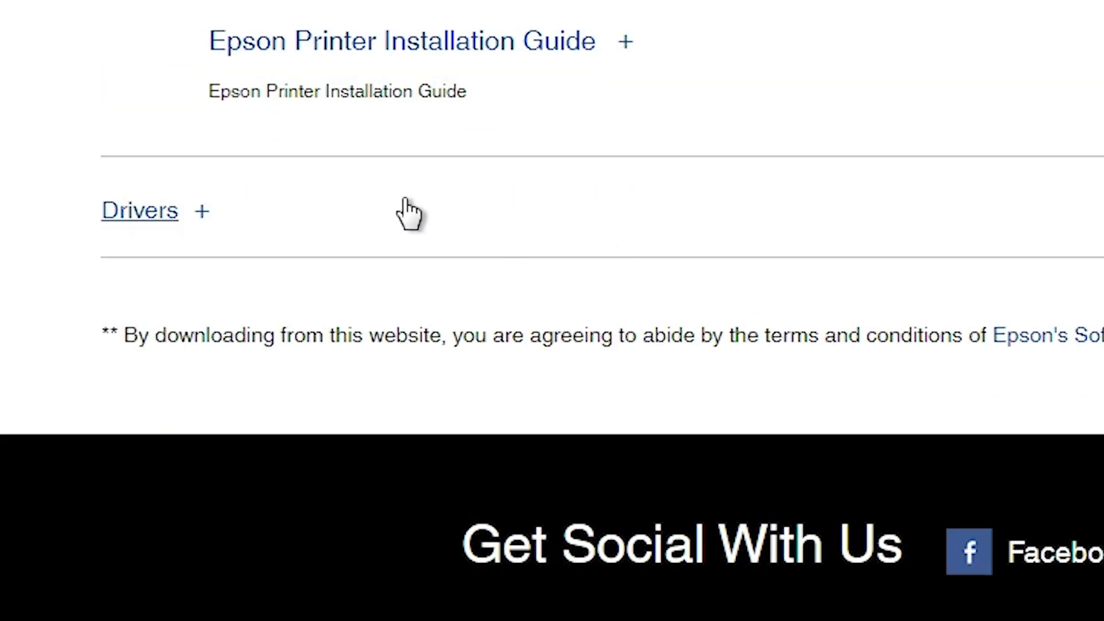
click(203, 213)
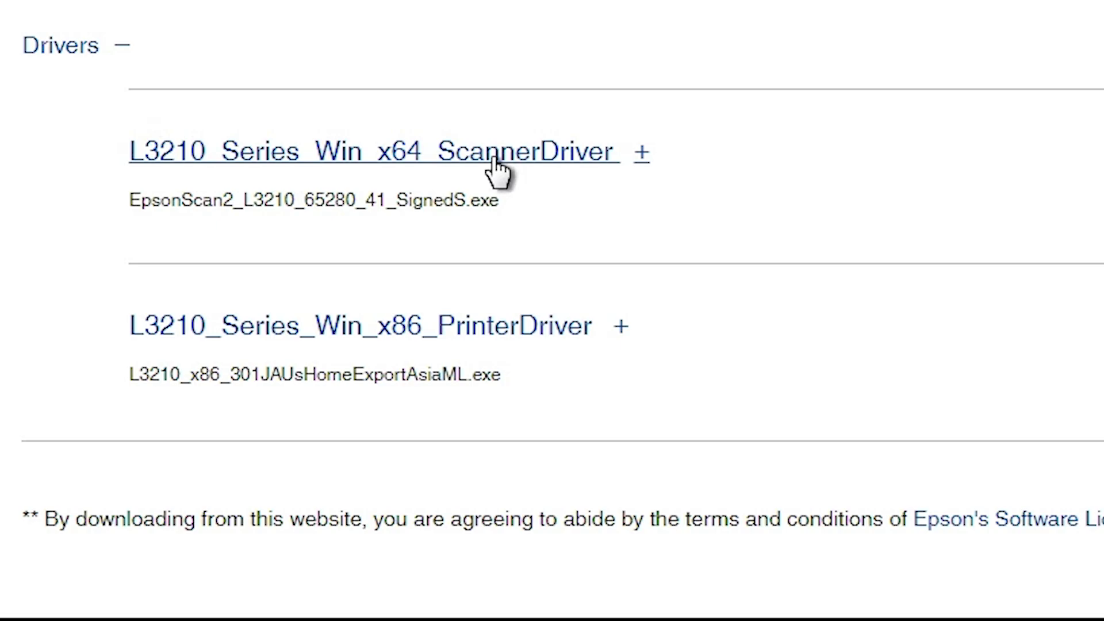
scroll(499, 169, down, 5)
scroll(575, 59, up, 5)
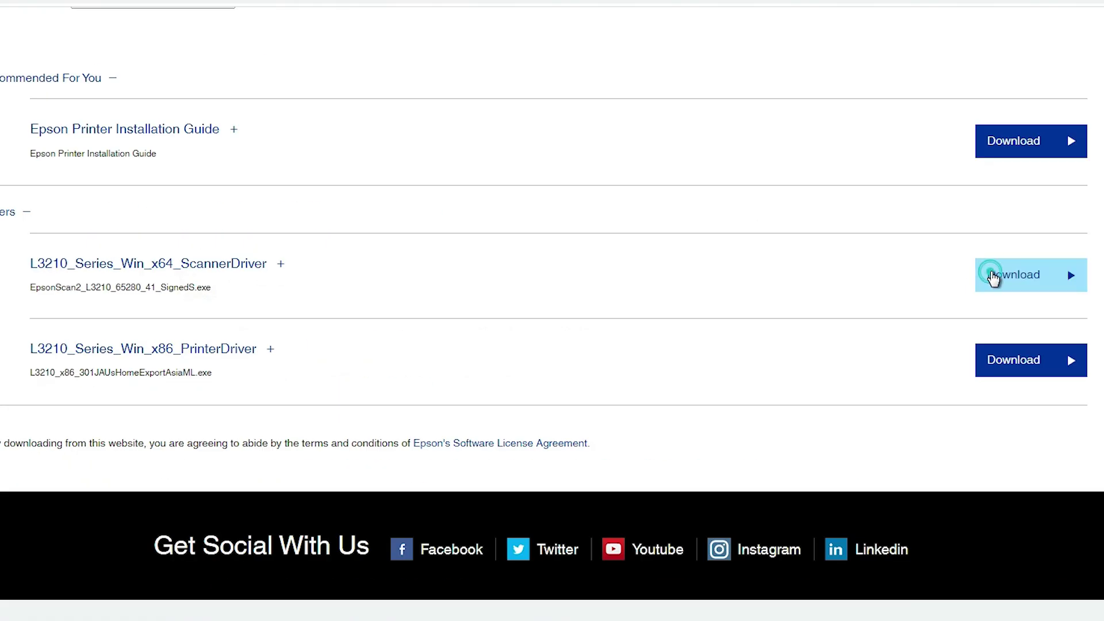
click(993, 278)
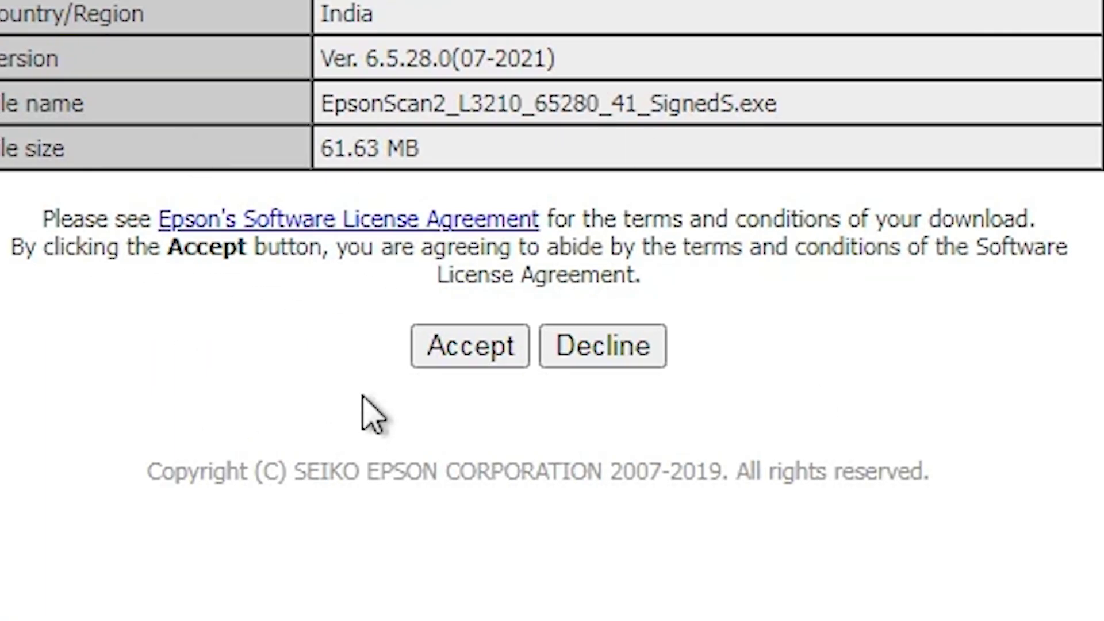
click(469, 346)
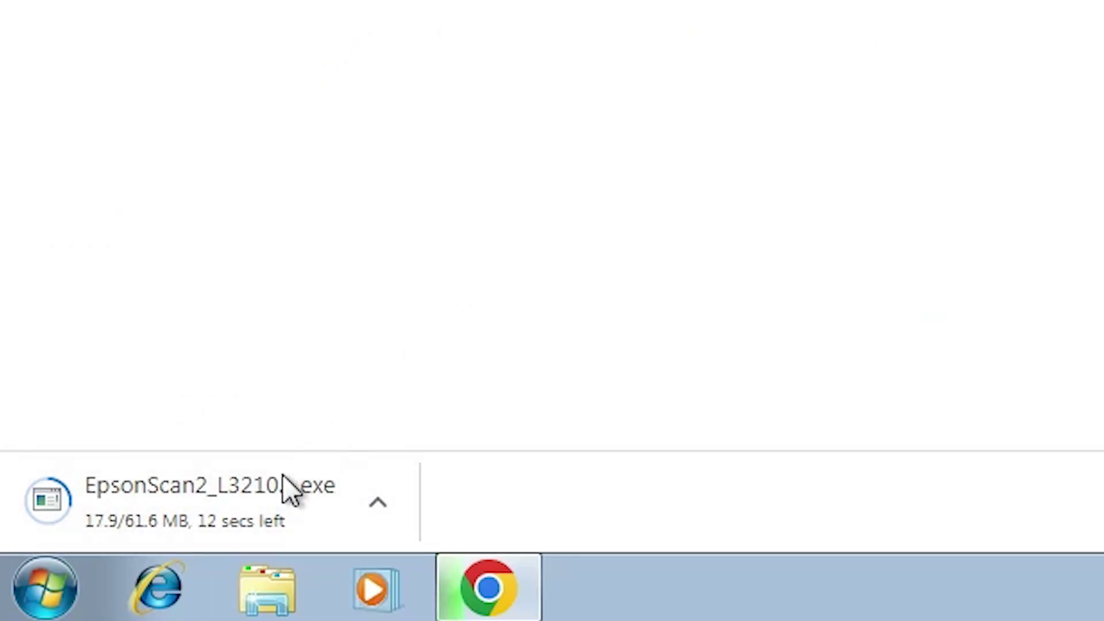
click(294, 508)
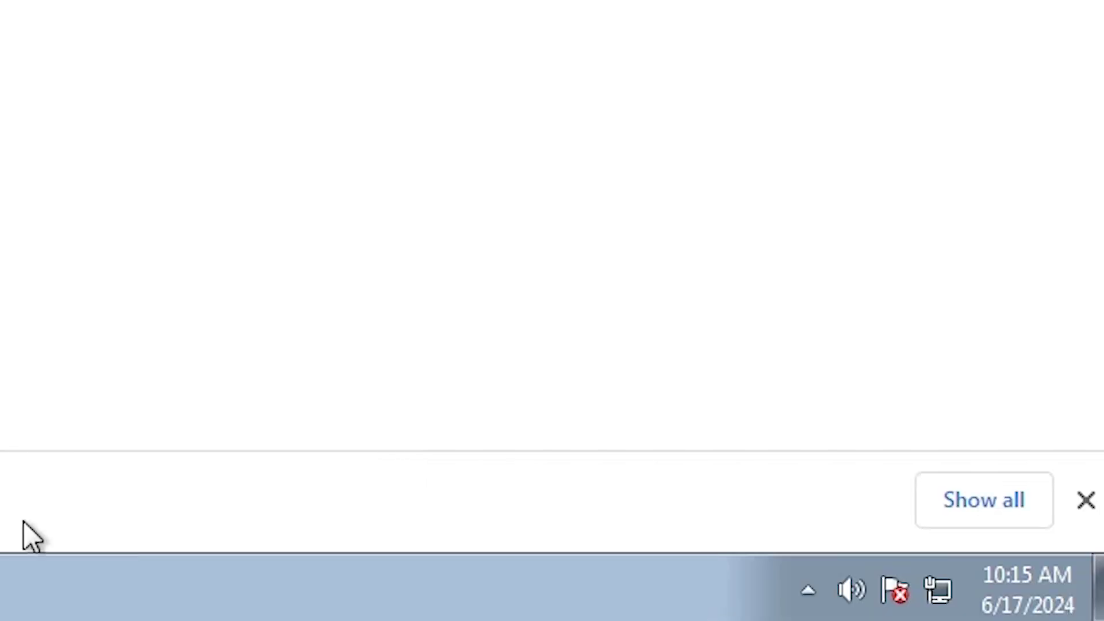
Step: Move EpsonScan2_L3210_65280_41_SignedS.exe from the Downloads folder onto the desktop
click(982, 496)
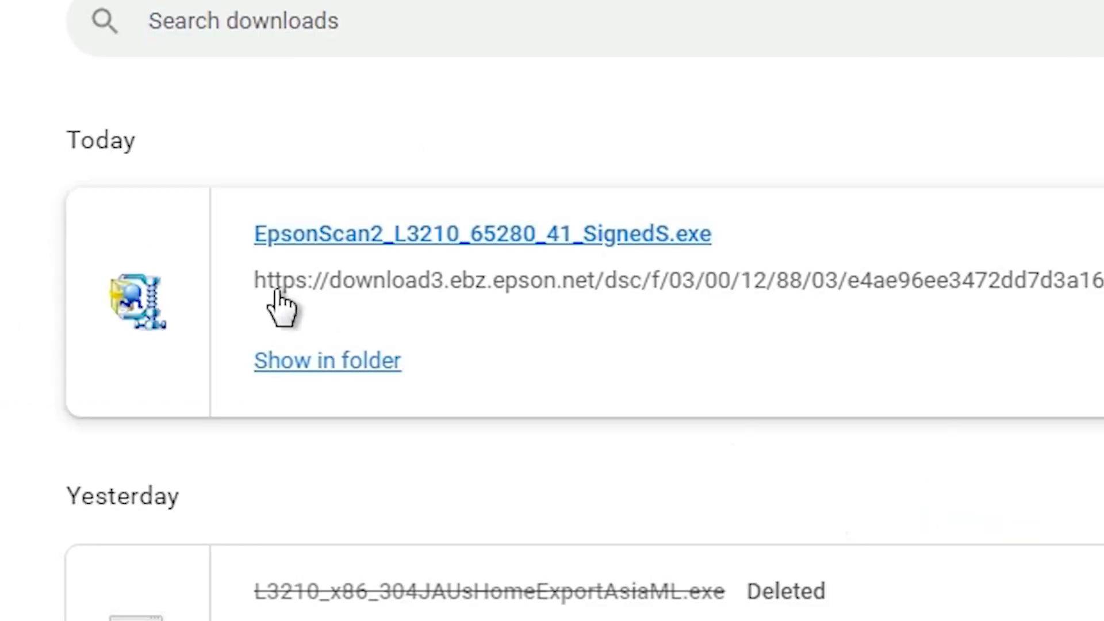
click(291, 362)
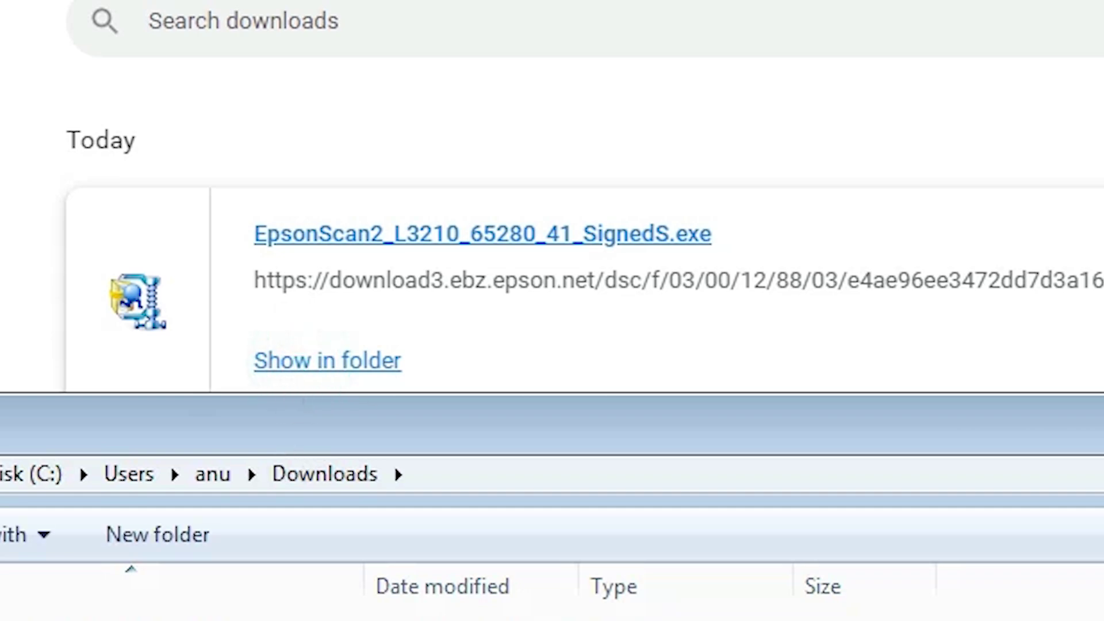
click(1057, 7)
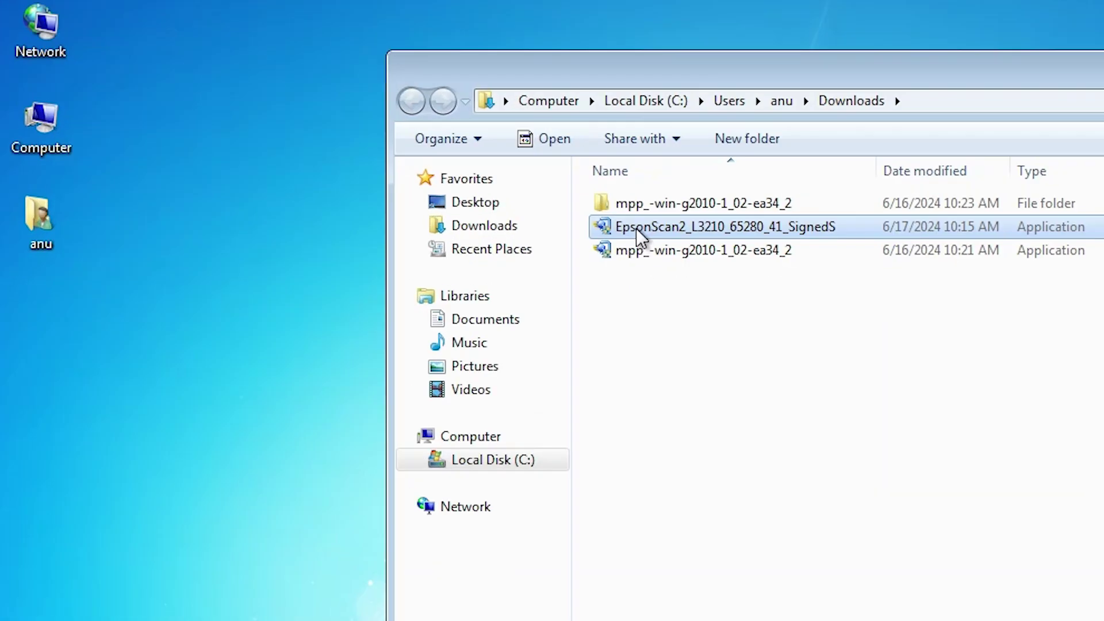
drag(329, 268, 306, 279)
drag(594, 251, 18, 340)
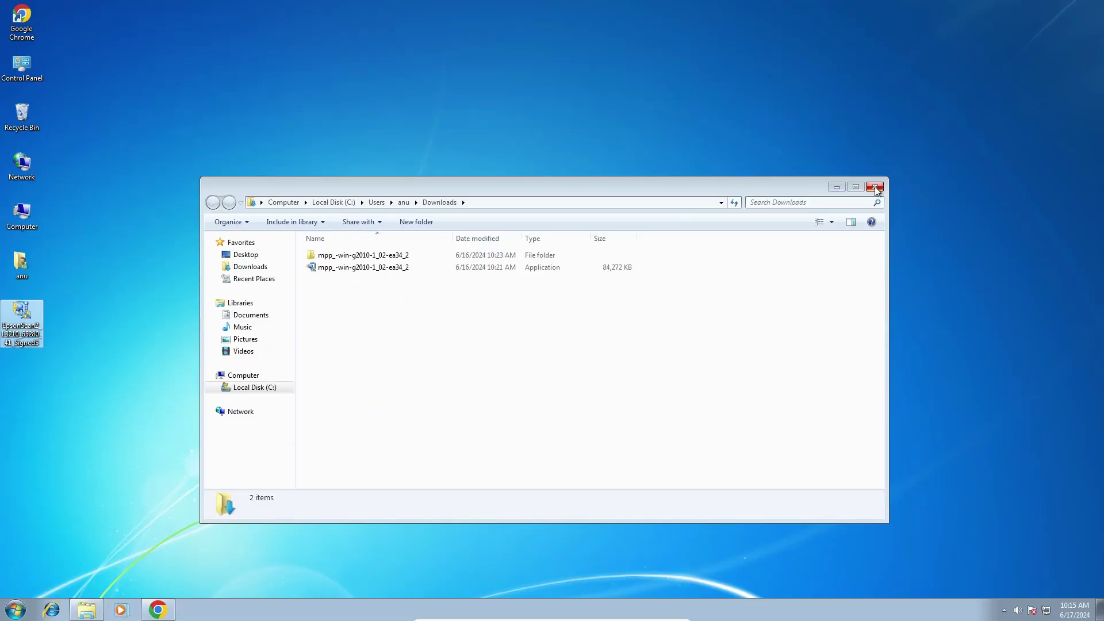
click(869, 185)
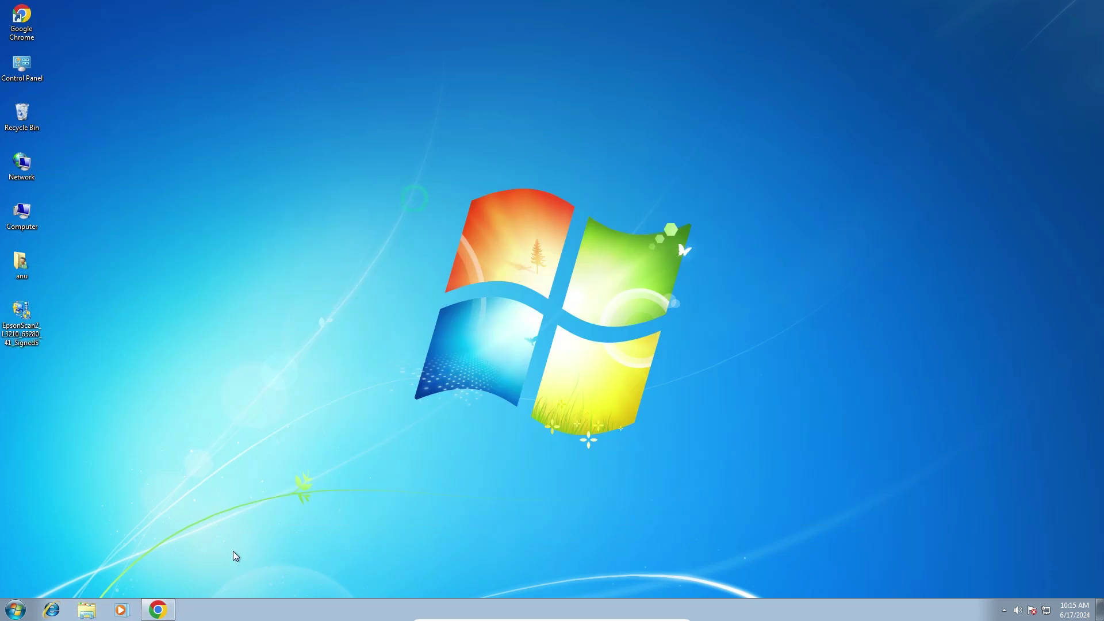
click(158, 609)
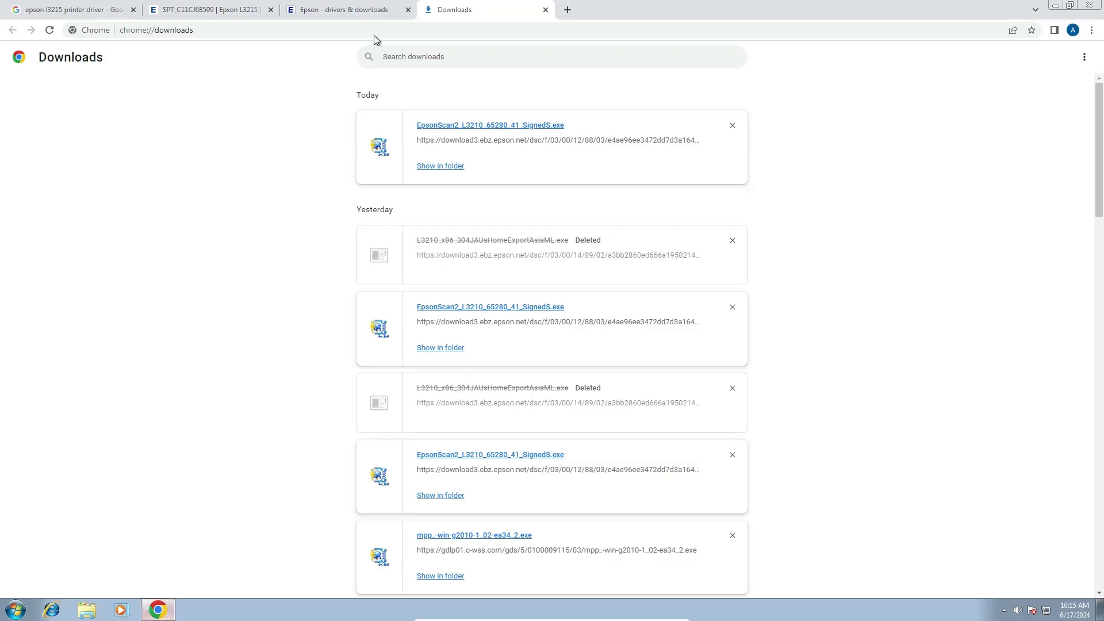
Step: Close the leftover tabs and download the L3210 x86 printer driver, accepting the licence
click(546, 10)
click(408, 10)
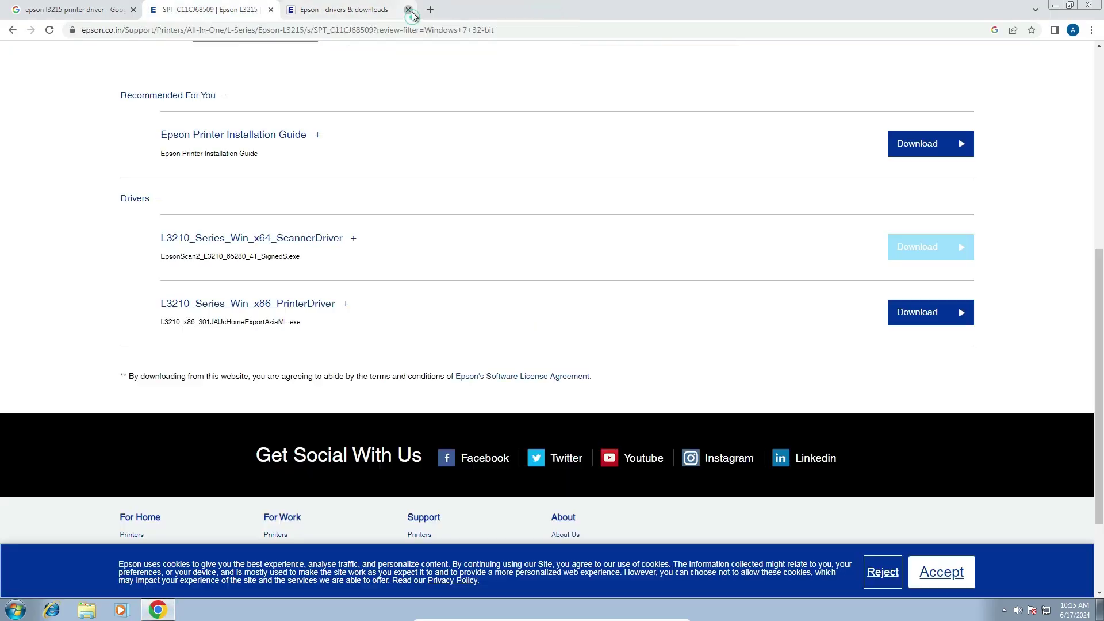
scroll(349, 430, up, 7)
scroll(349, 430, down, 7)
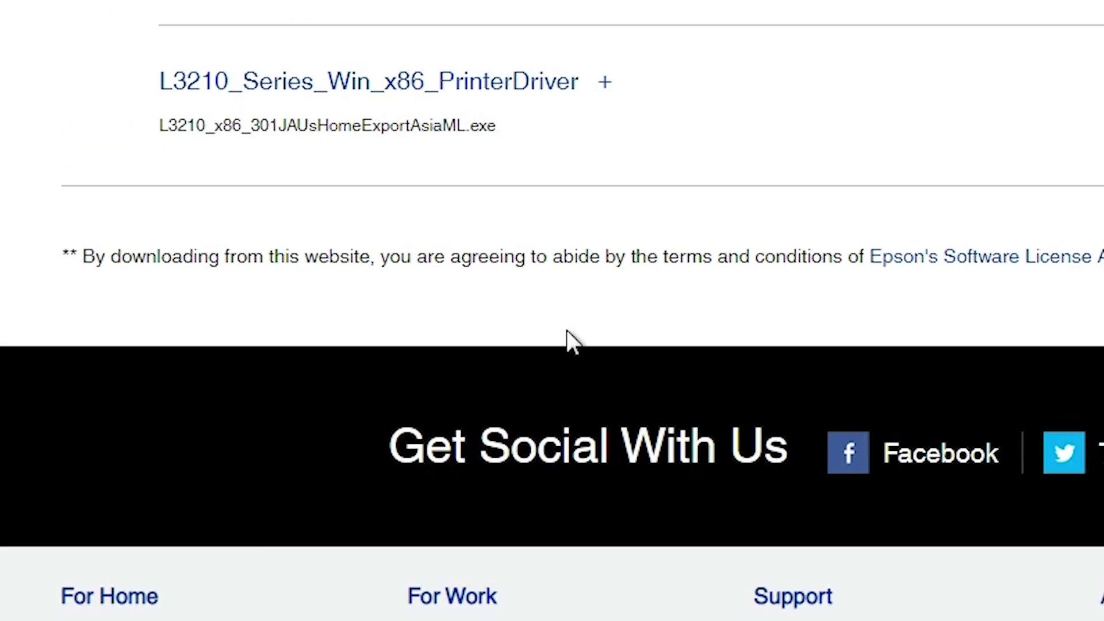
scroll(690, 334, up, 3)
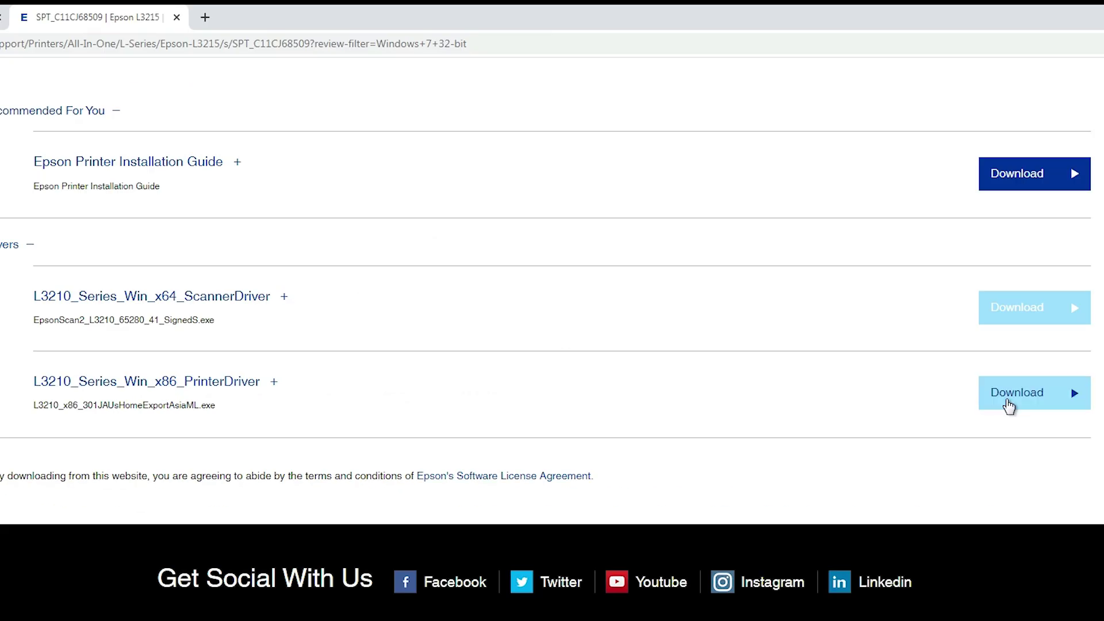
click(1027, 404)
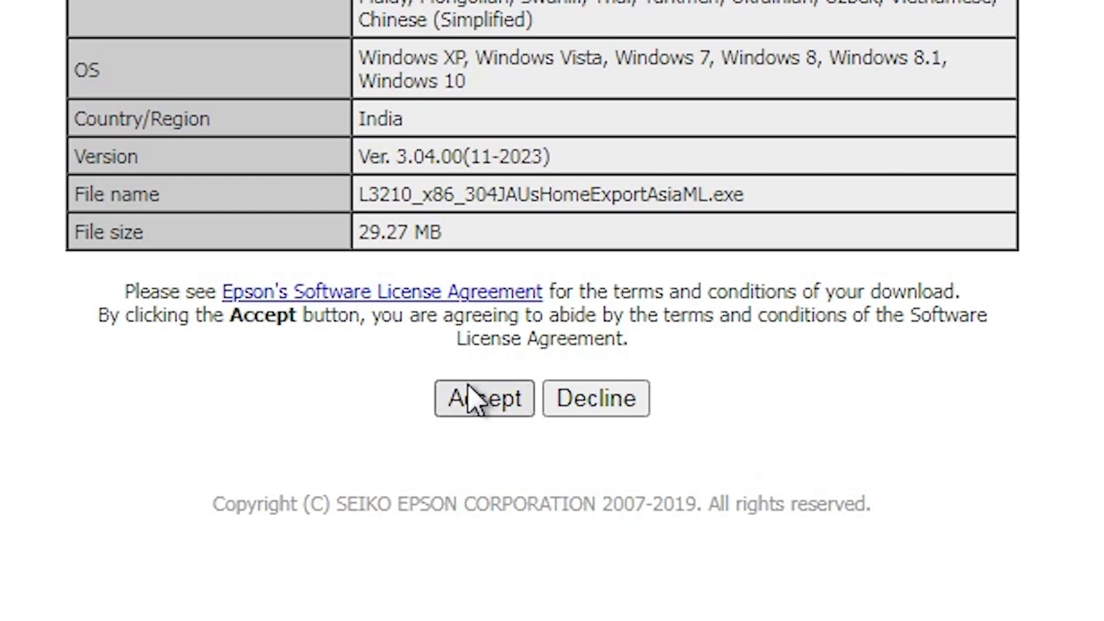
click(512, 403)
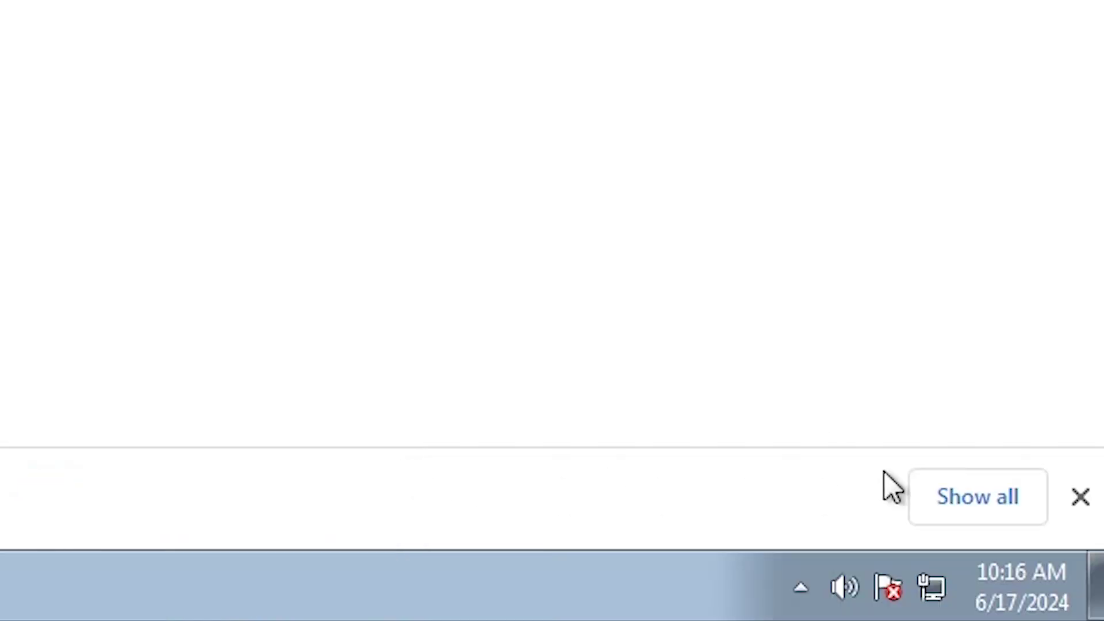
Step: Move L3210_x86_304JAUsHomeExportAsiaML.exe onto the desktop beneath the EpsonScan2 installer
click(951, 489)
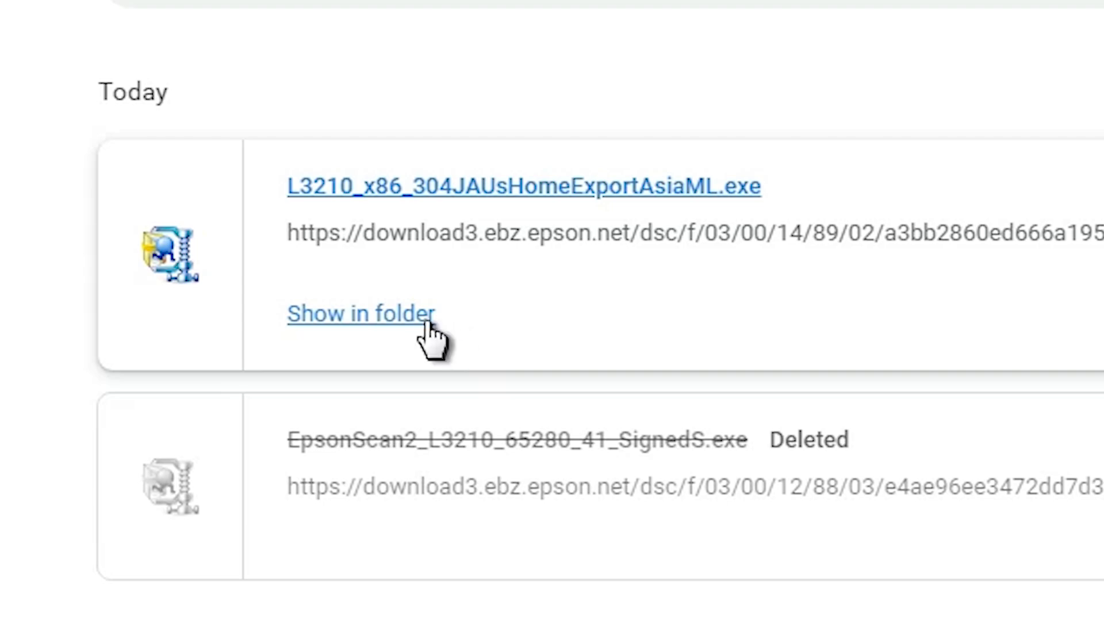
click(426, 323)
click(1055, 9)
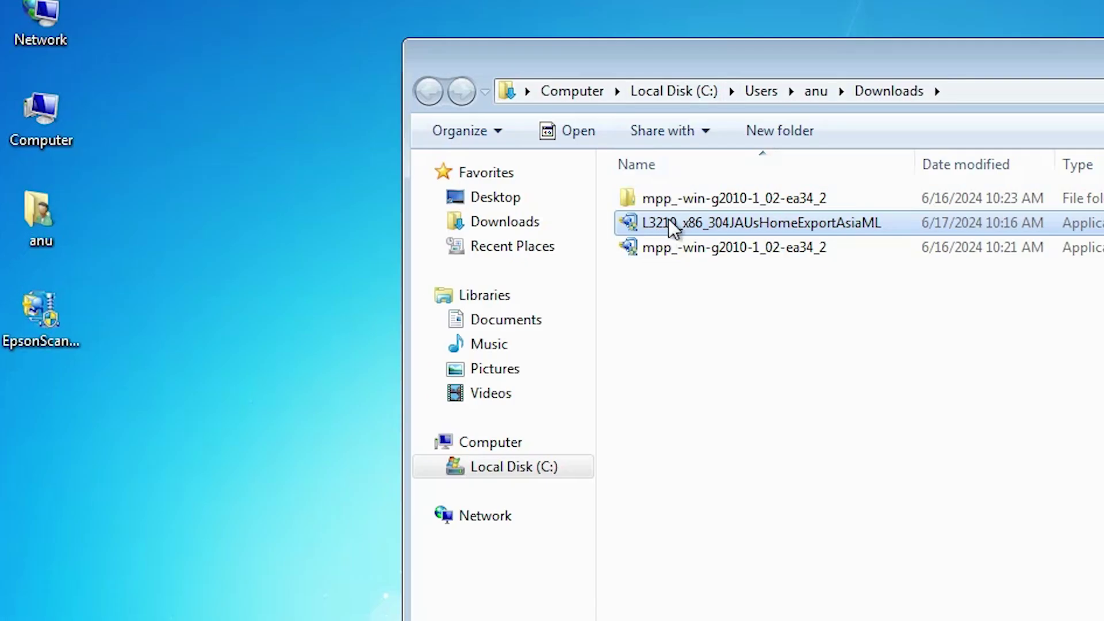
drag(336, 268, 46, 402)
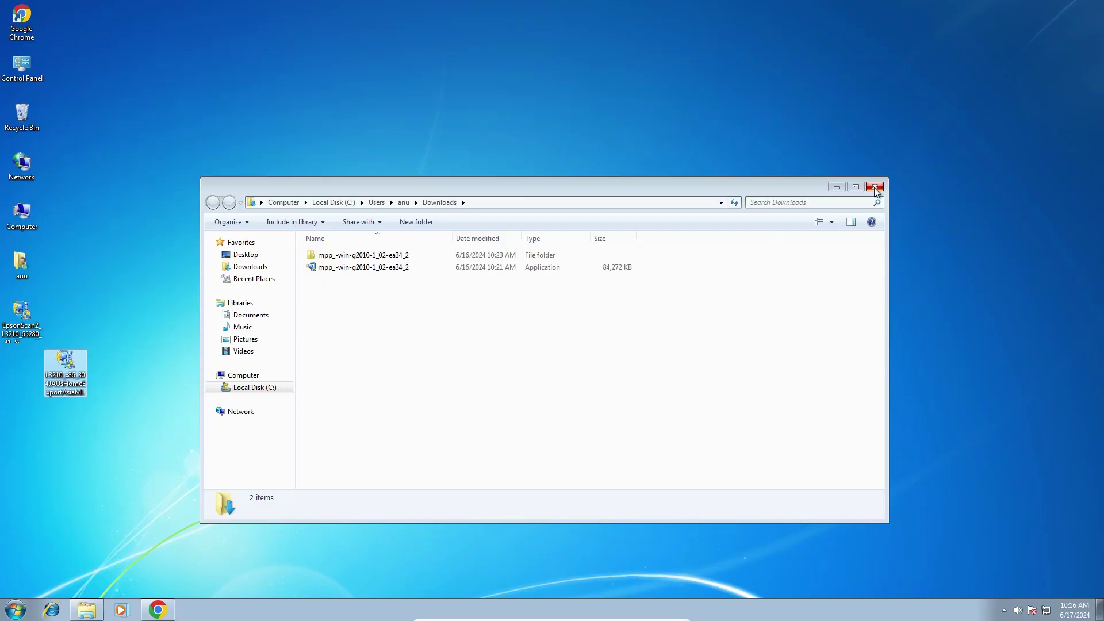
click(875, 187)
mouse_move(65, 365)
mouse_down()
mouse_move(30, 369)
mouse_move(8, 388)
mouse_up()
drag(150, 360, 28, 317)
Step: Extract the L3210 printer driver installer with WinRAR into a desktop folder
click(27, 316)
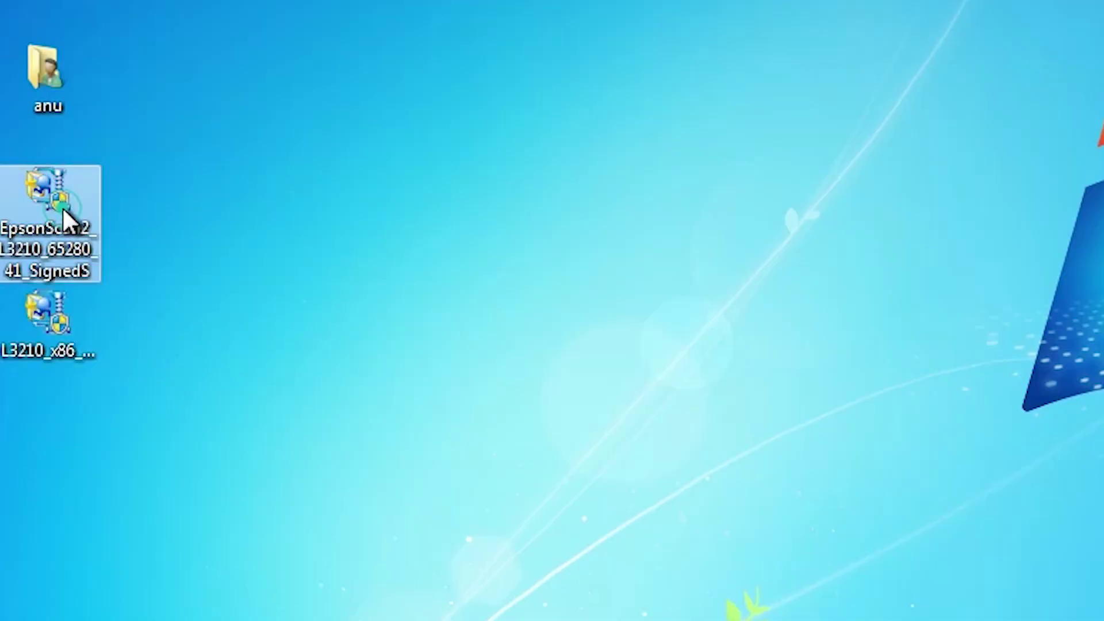
click(32, 323)
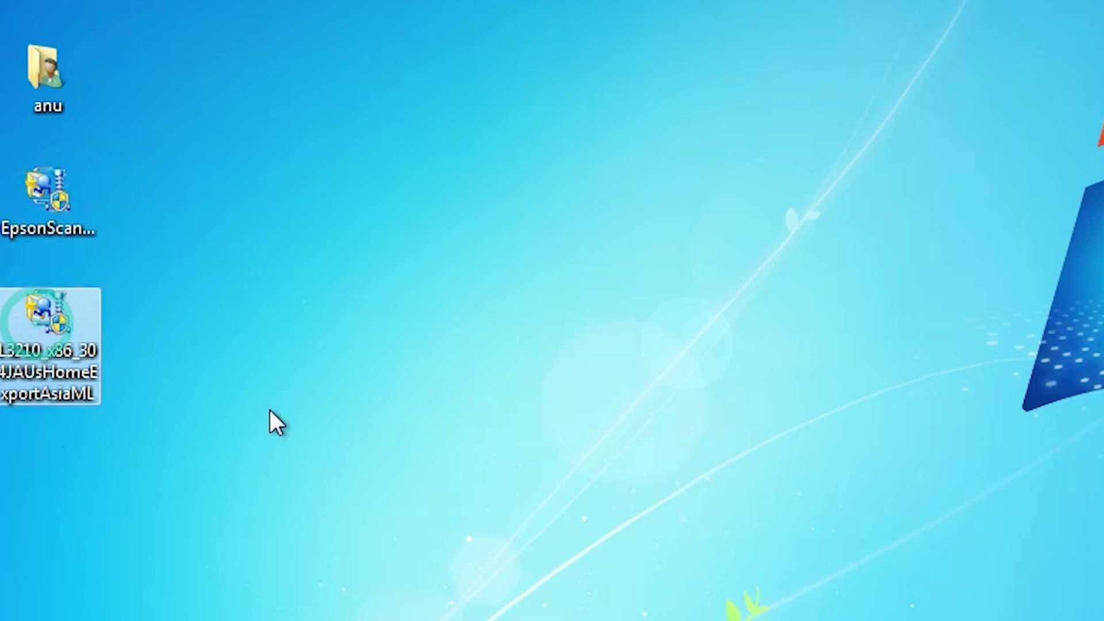
right_click(51, 352)
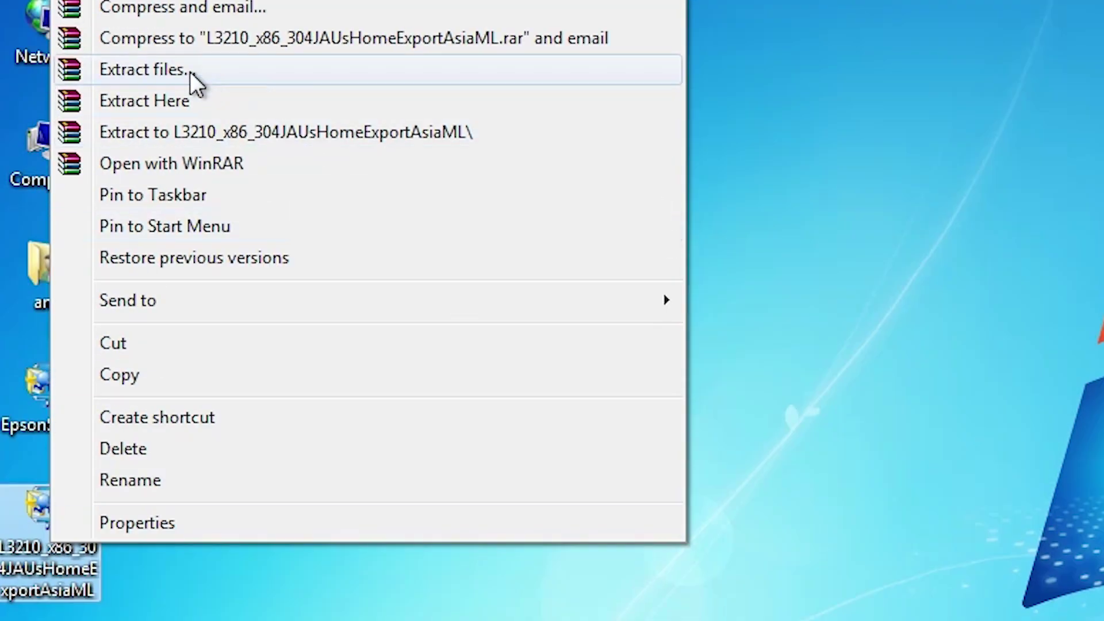
click(190, 71)
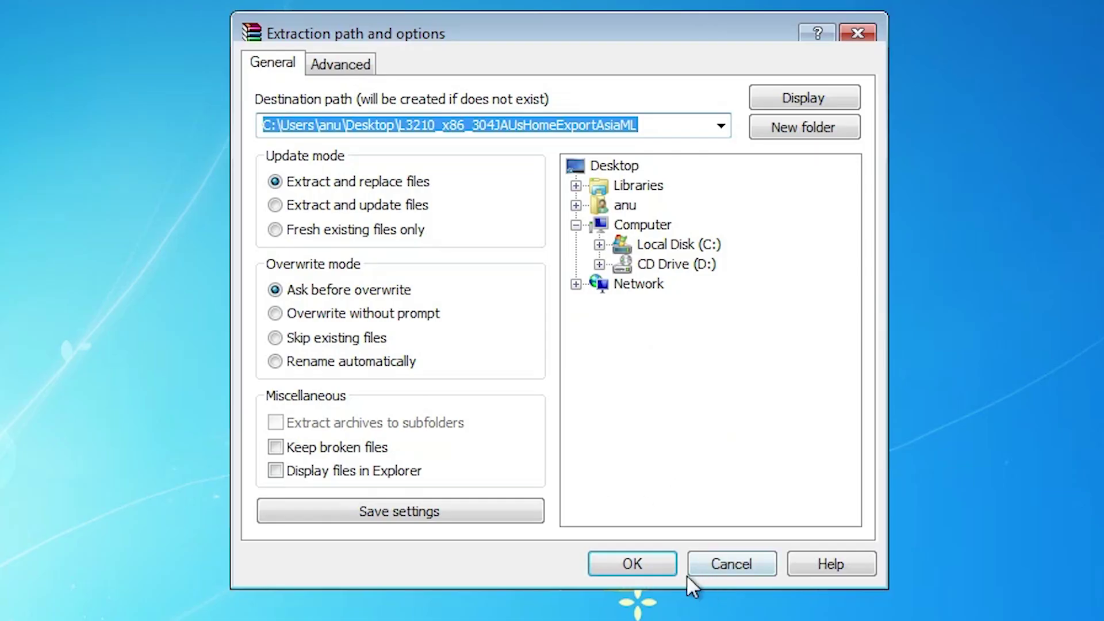
click(670, 567)
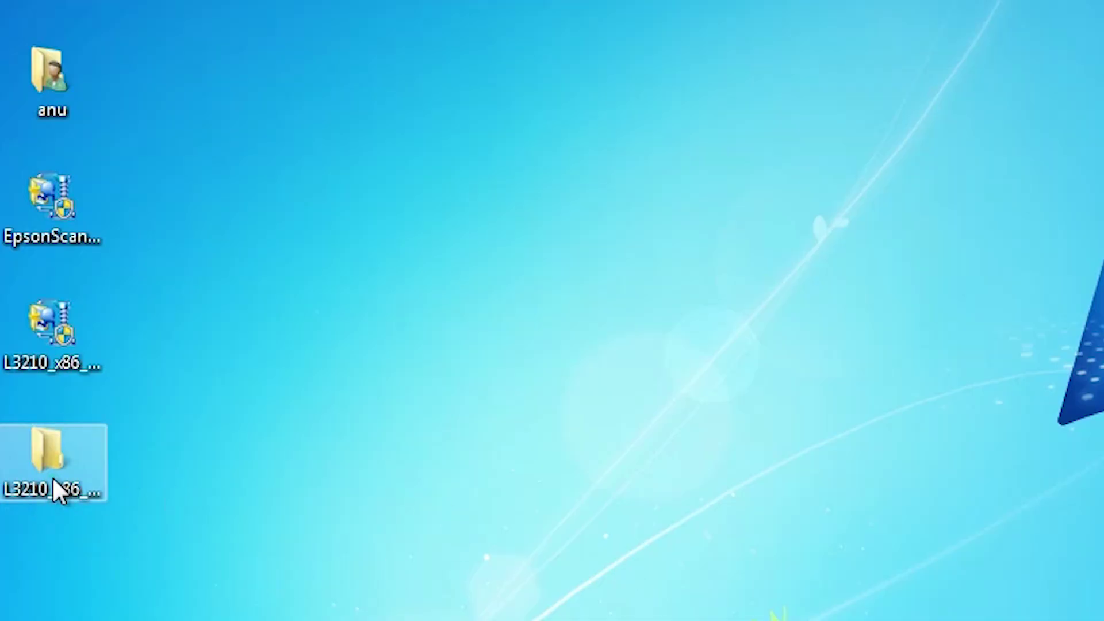
Step: Open the extracted L3210_x86_304JAUsHomeExportAsiaML folder down to its WINX86 subfolder
double_click(52, 477)
double_click(554, 287)
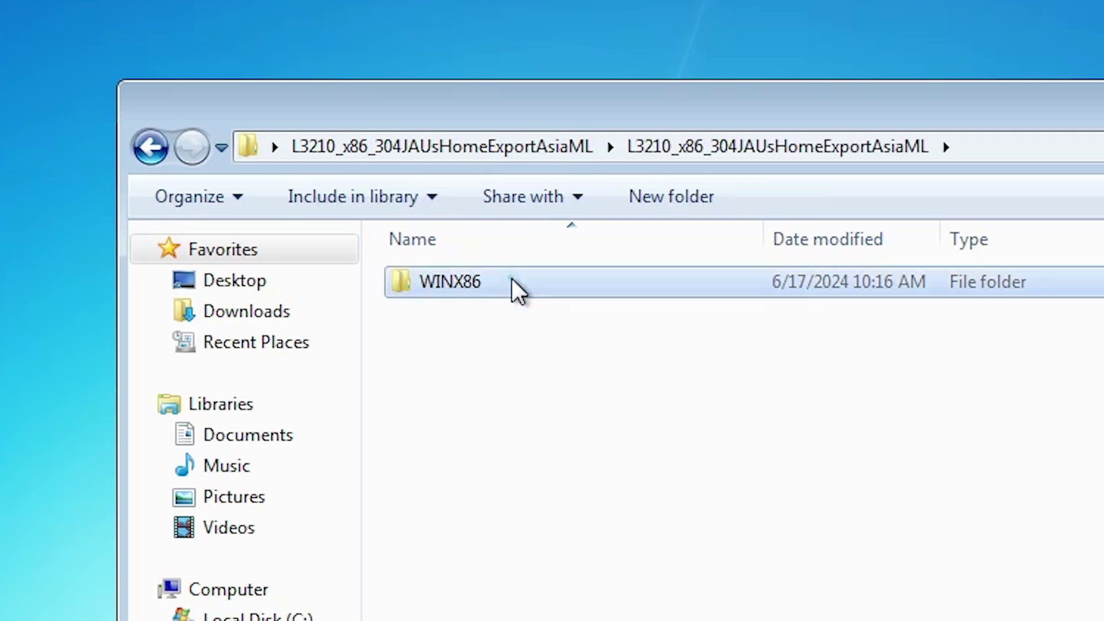
double_click(512, 279)
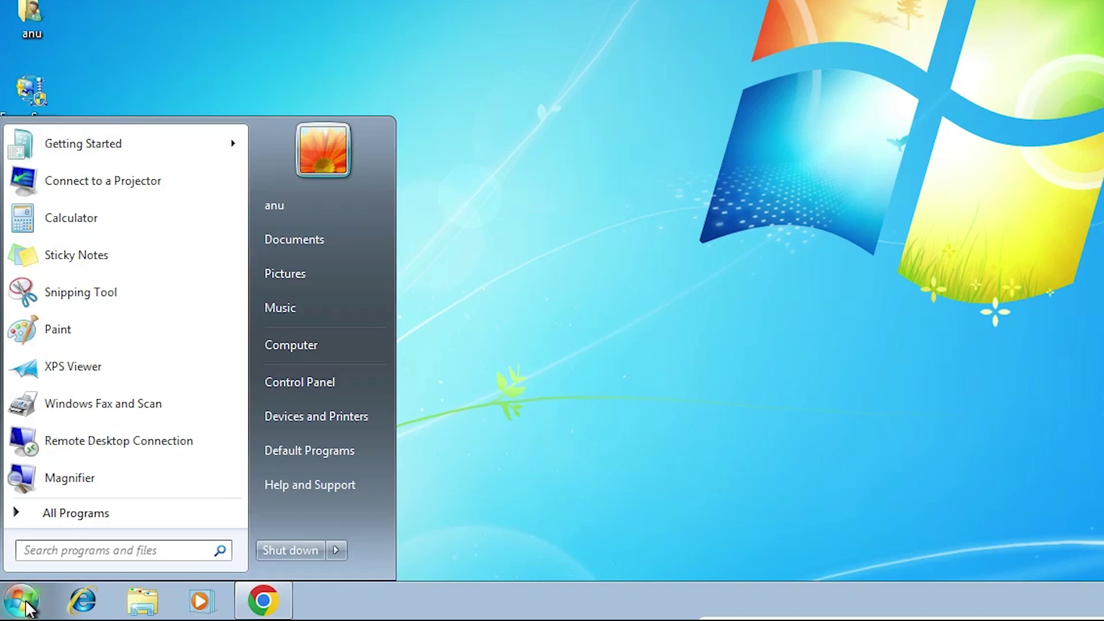
Step: Go from Control Panel to Devices and Printers, showing Fax and Microsoft XPS Document Writer
click(331, 372)
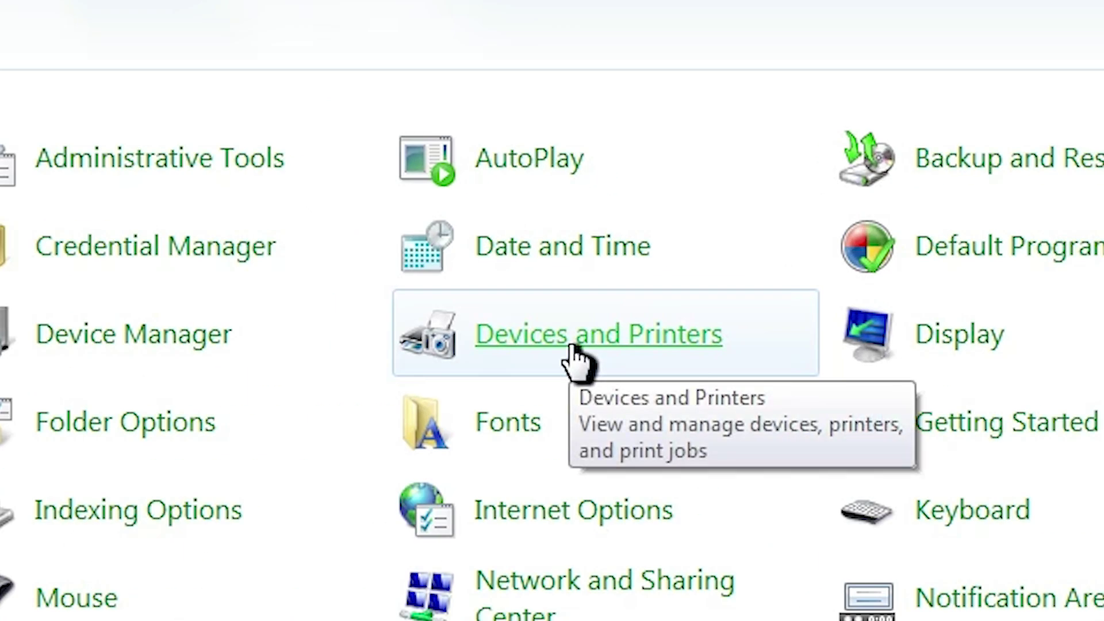
click(595, 344)
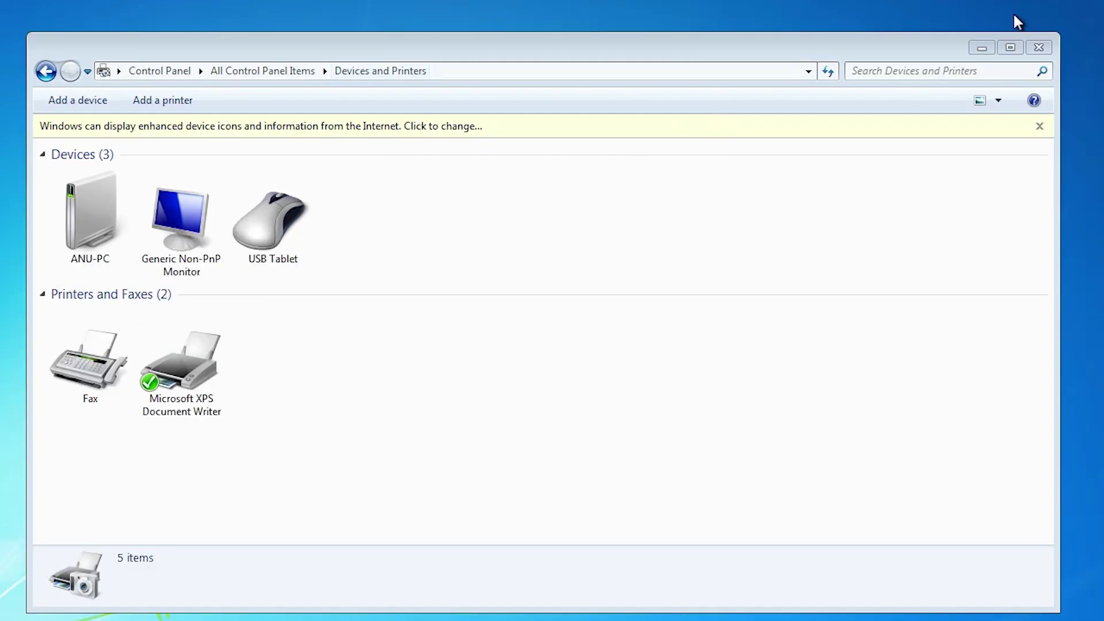
Step: Add a local printer on the existing USB001 (Local Port) and continue to driver installation
click(1039, 47)
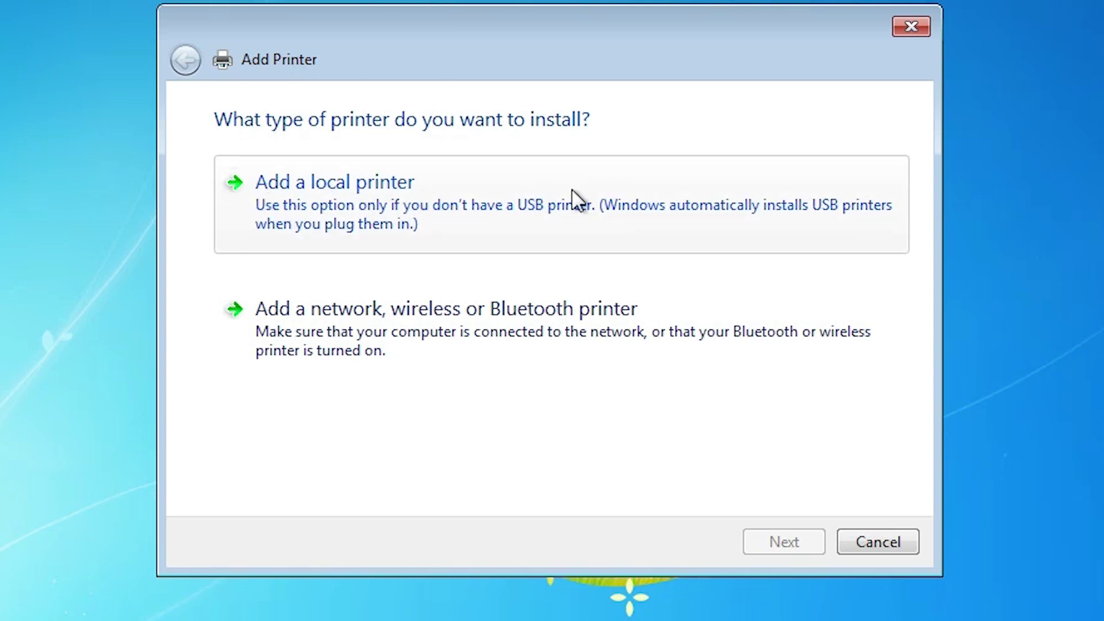
click(492, 196)
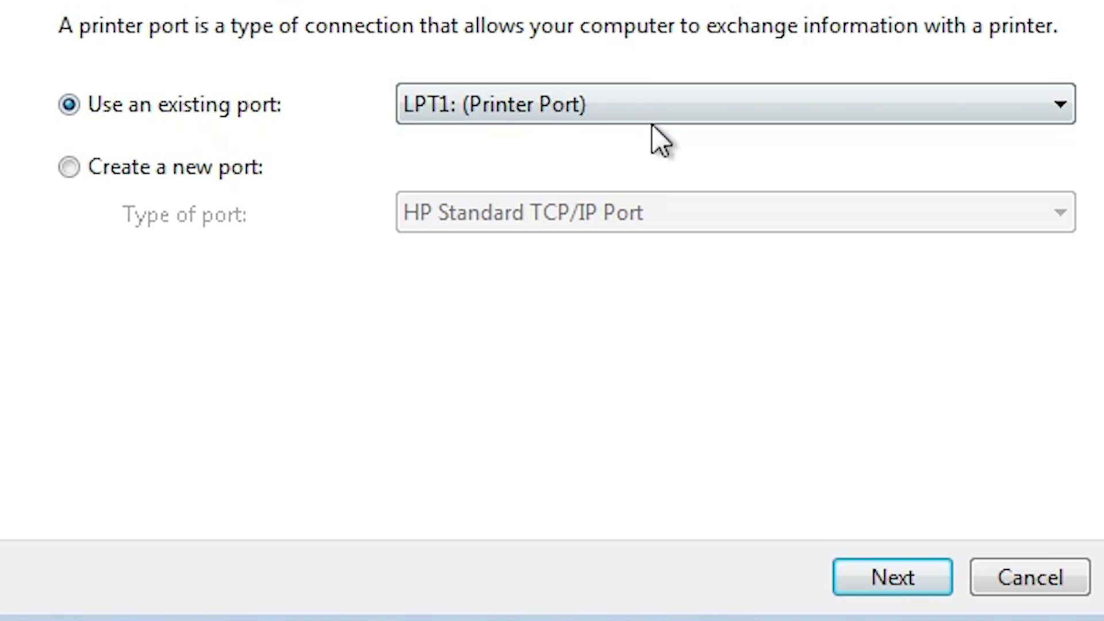
click(645, 105)
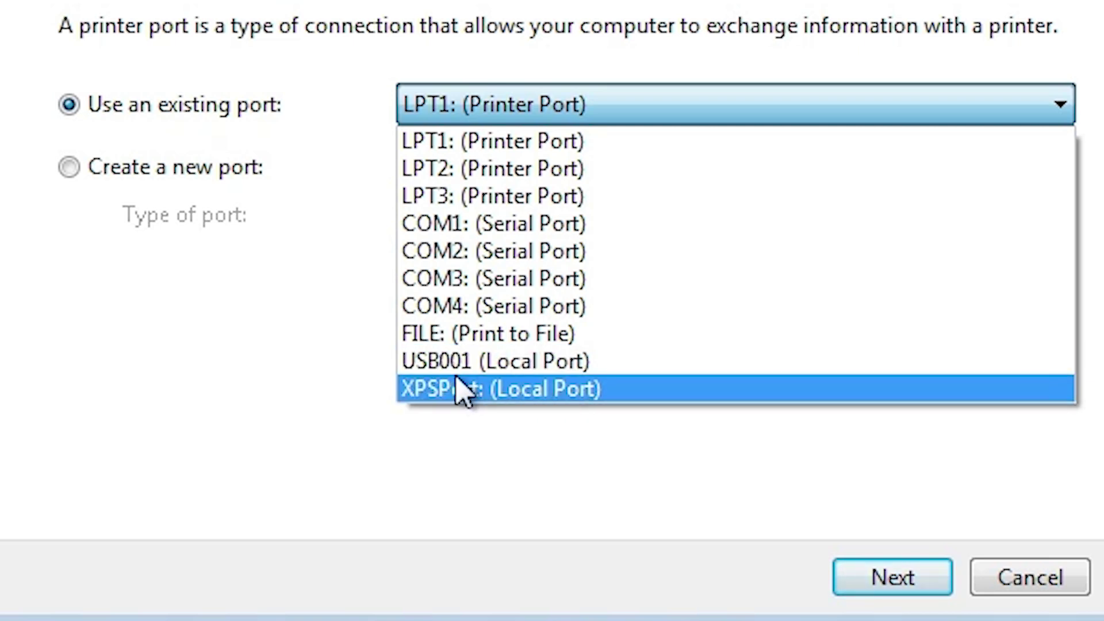
click(693, 368)
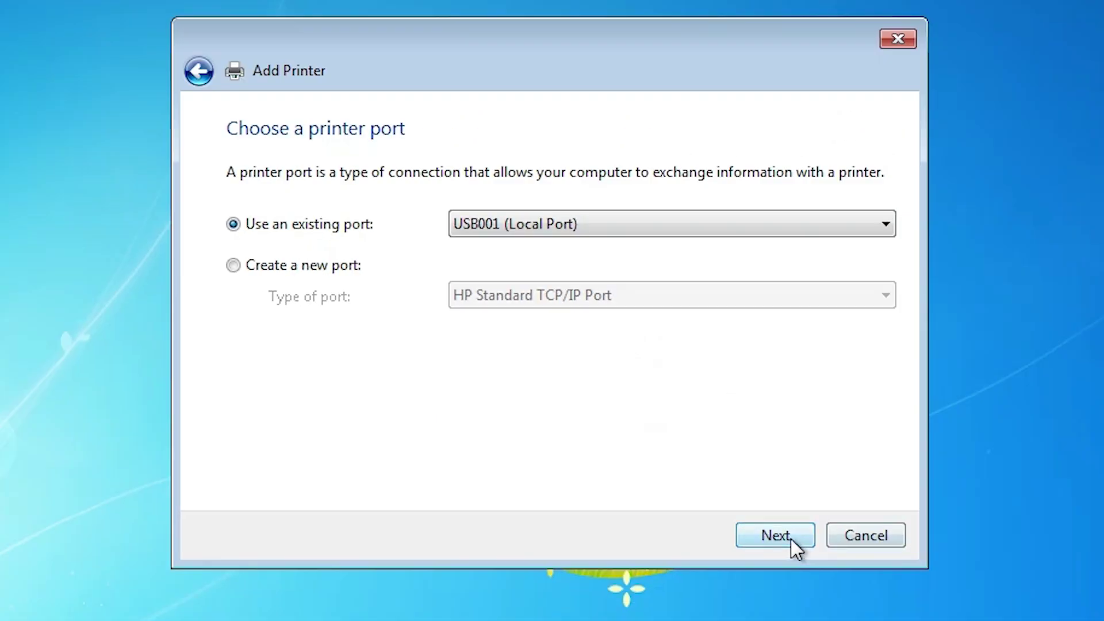
click(791, 539)
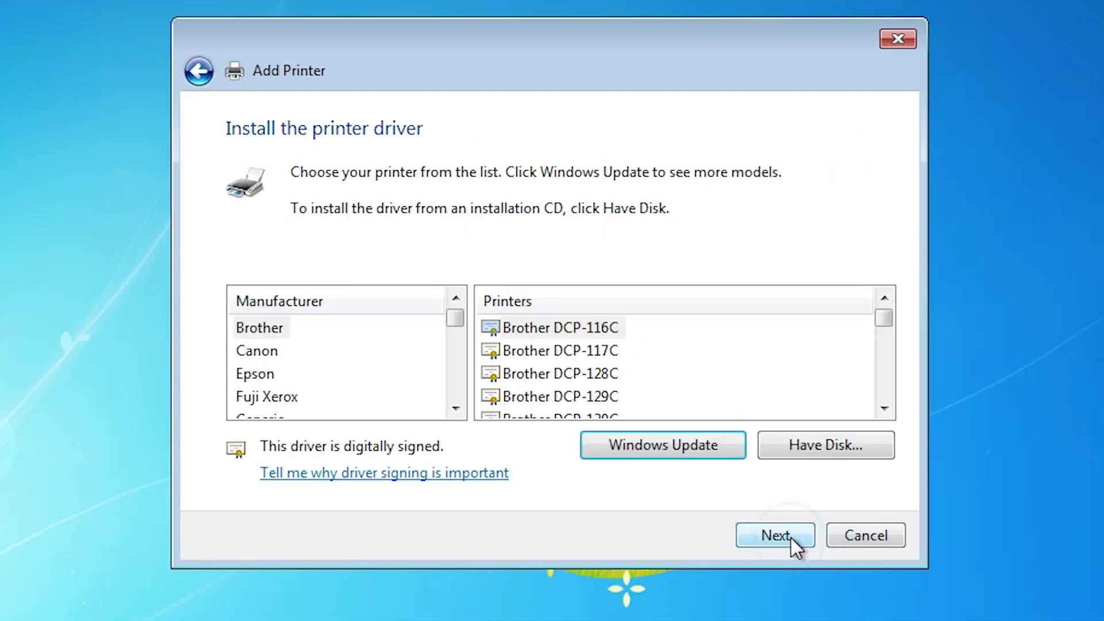
Step: Load EPPRNUT.inf from the extracted package's WINX86 folder as the driver source via Have Disk
click(837, 447)
click(765, 409)
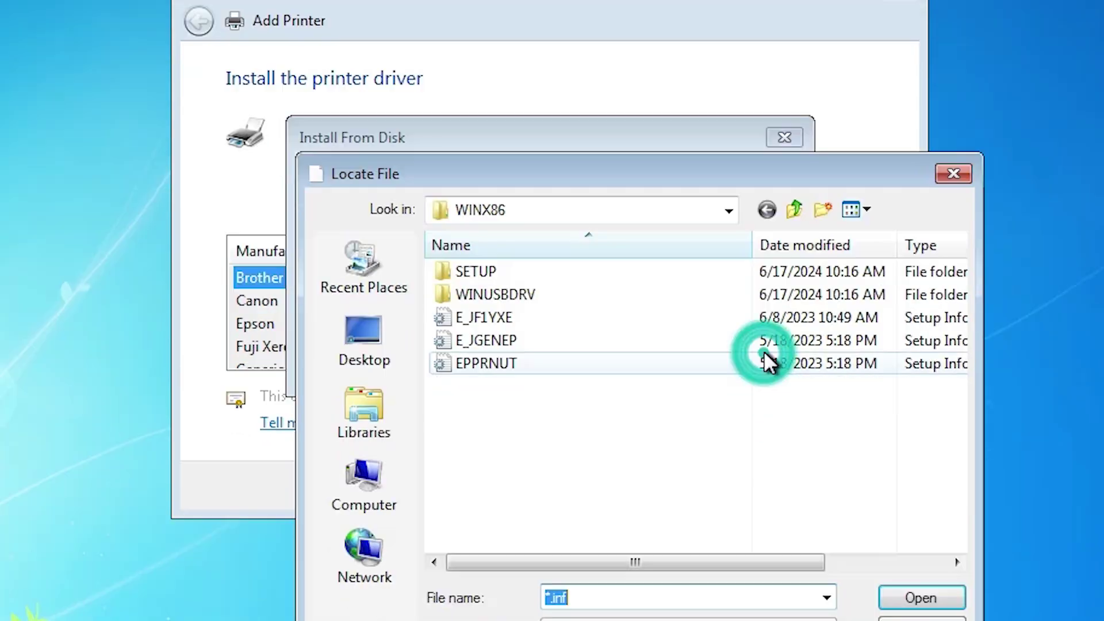
click(374, 229)
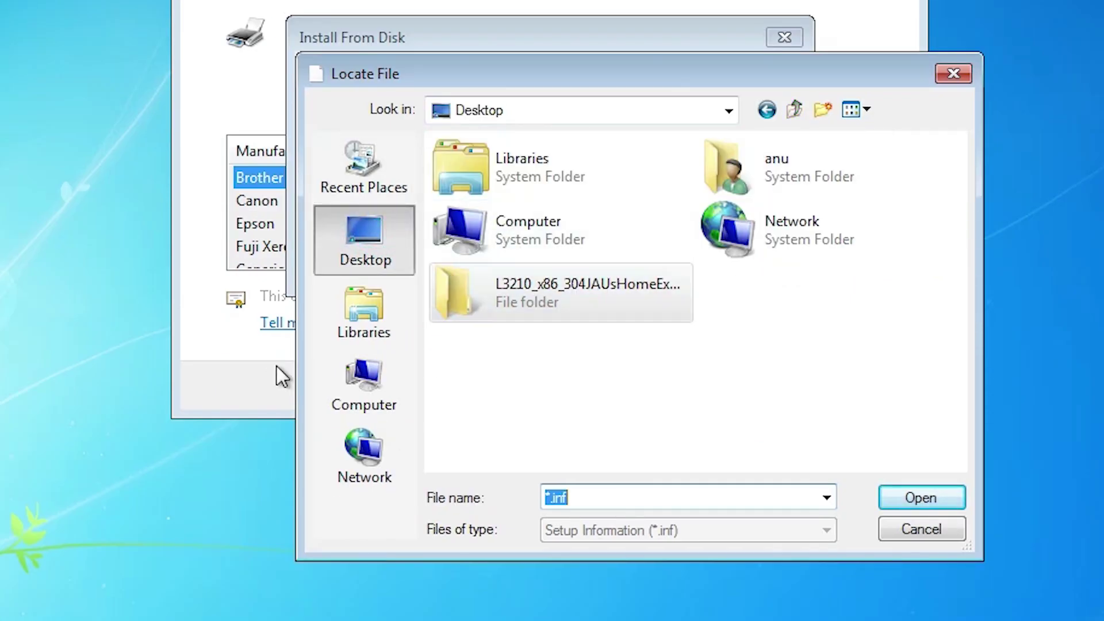
double_click(513, 295)
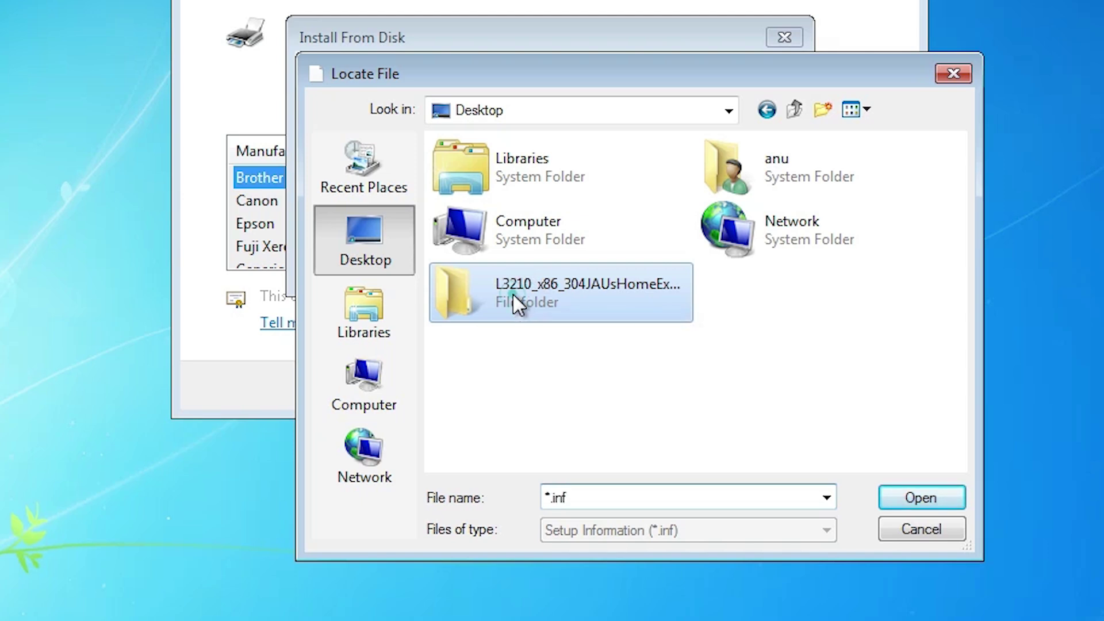
double_click(533, 176)
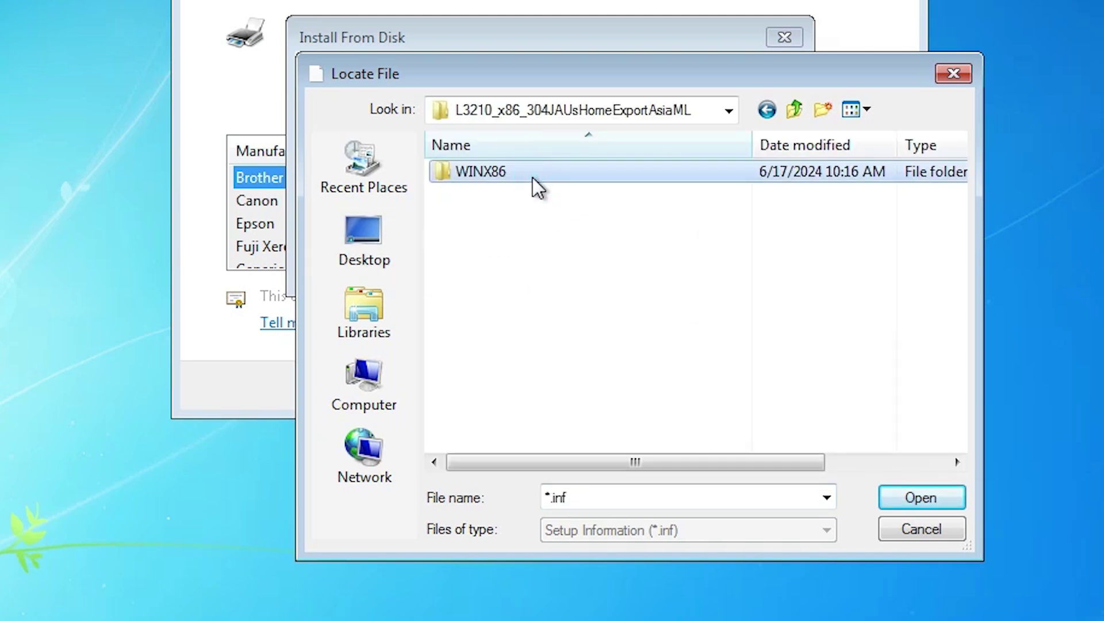
click(525, 218)
click(514, 259)
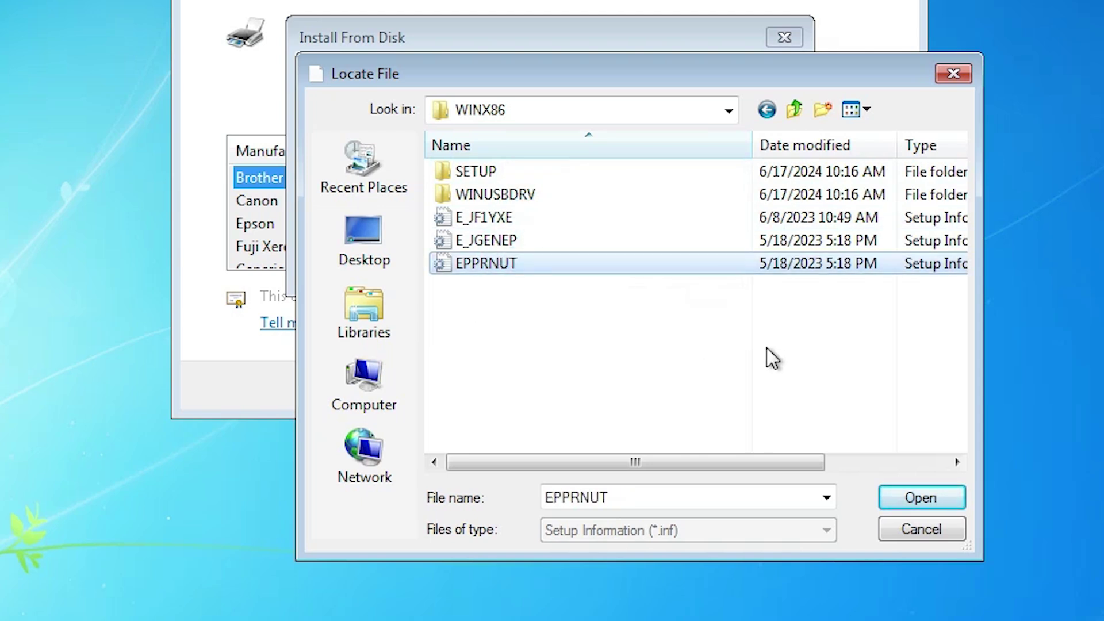
click(947, 496)
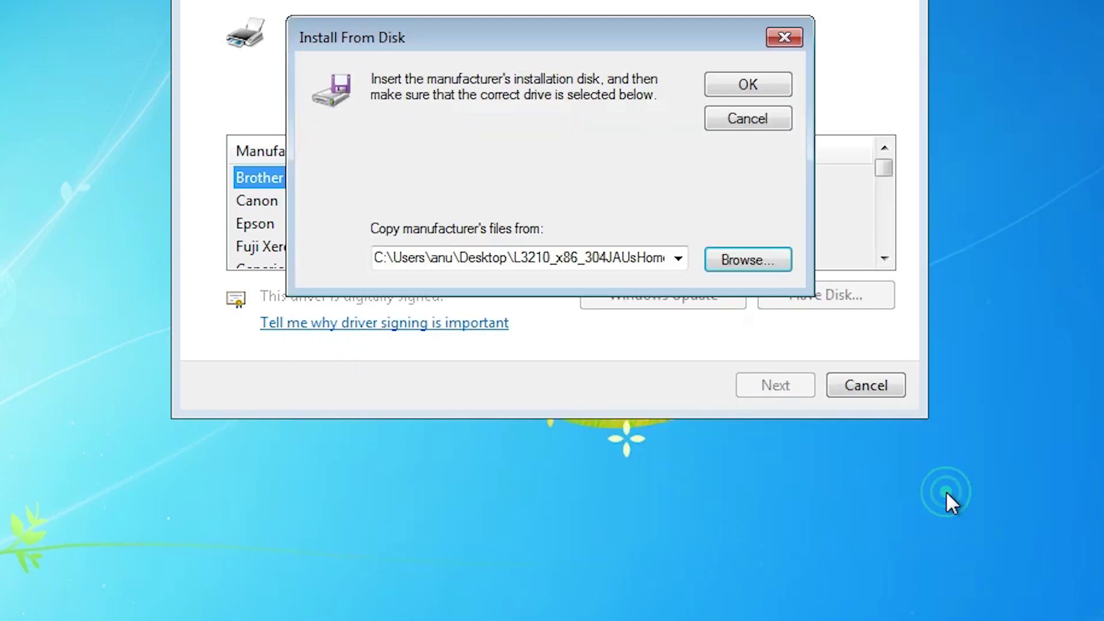
click(746, 83)
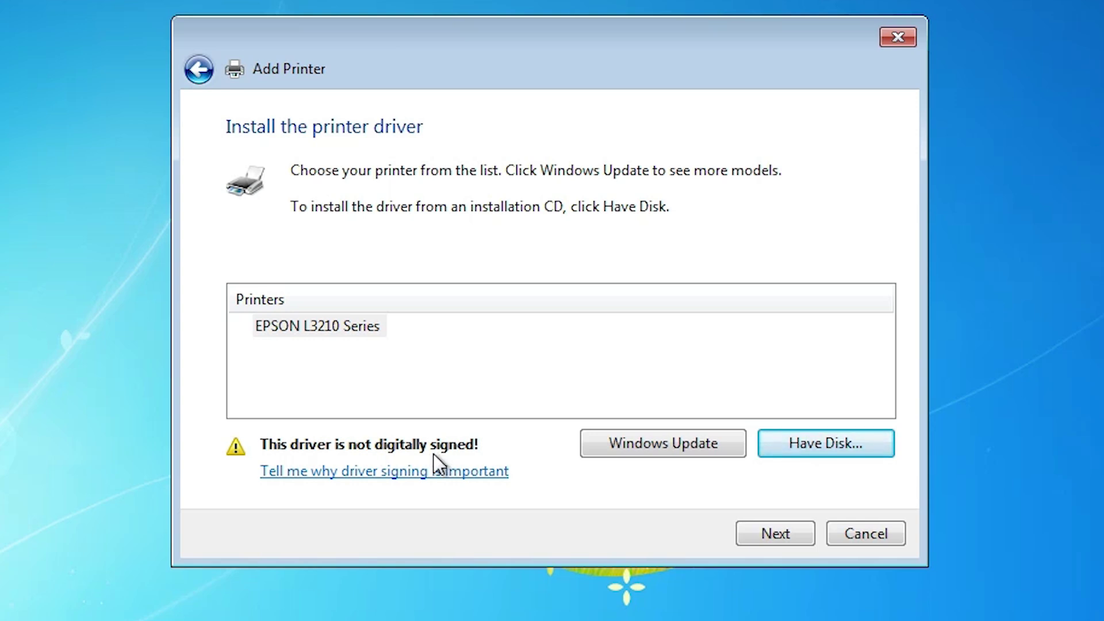
Step: Keep the EPSON L3210 Series driver, rename the printer EPSON L3215, and install it
click(798, 524)
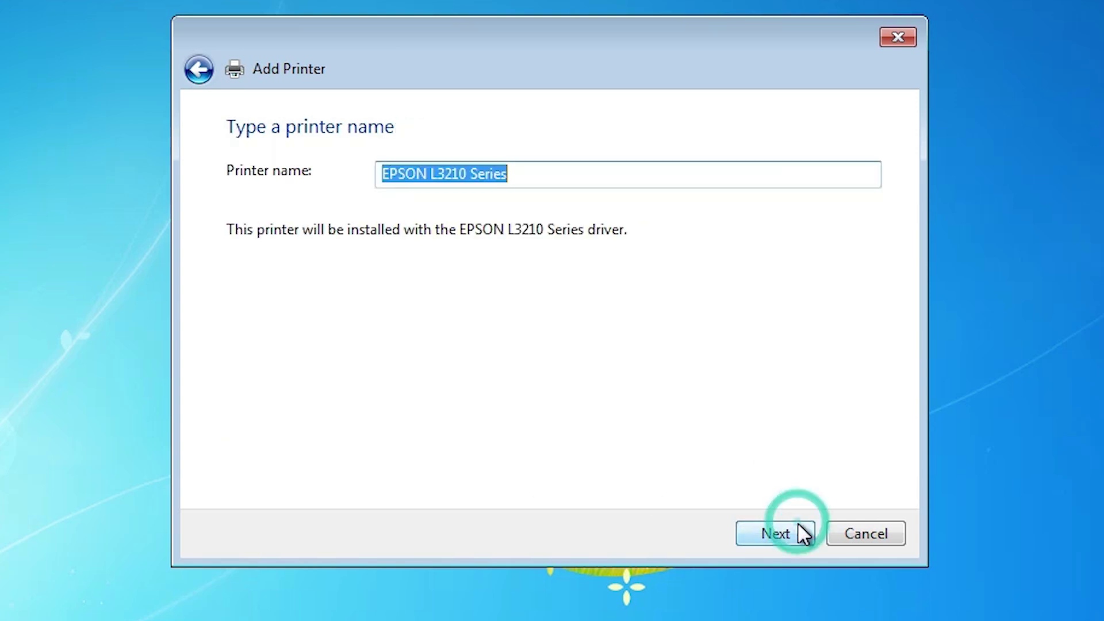
click(460, 173)
drag(458, 174, 603, 178)
text(5)
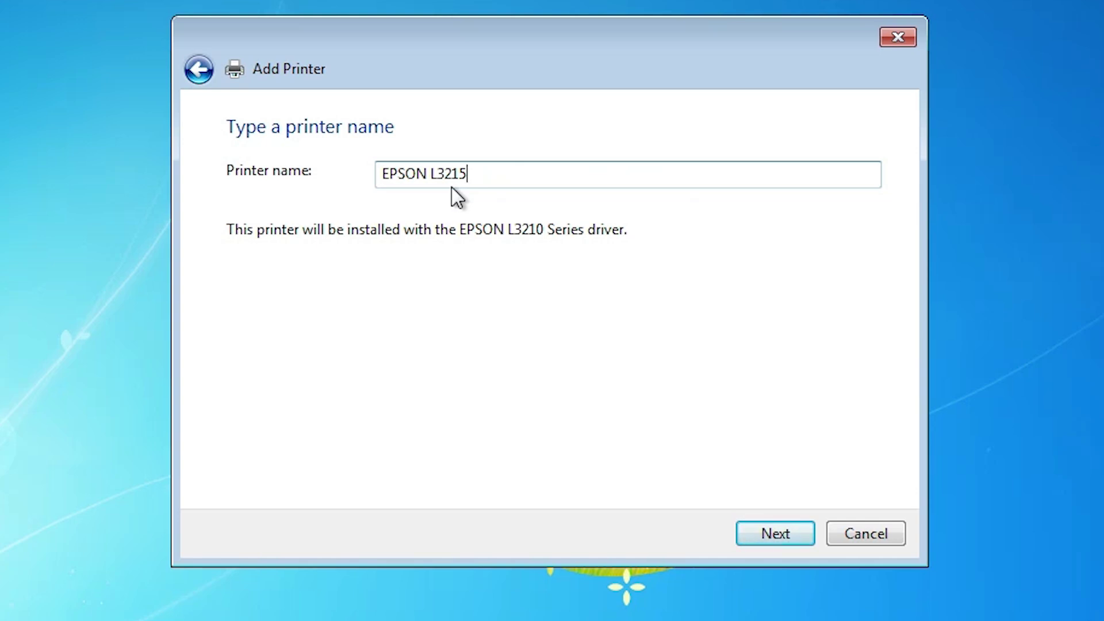
click(778, 532)
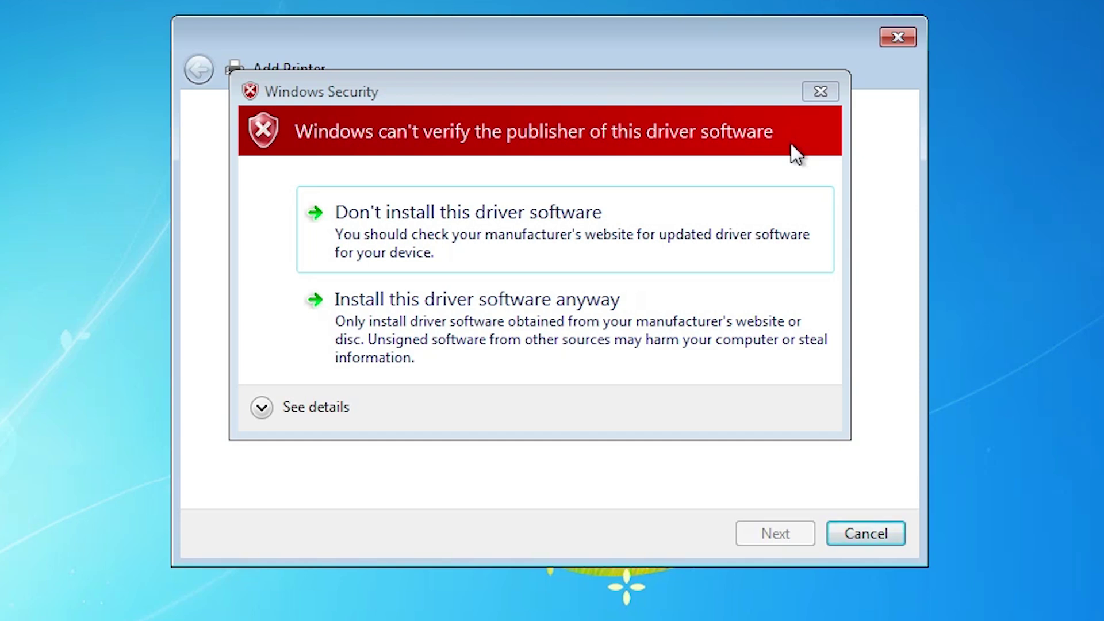
Step: Approve the unsigned Epson driver and finish adding EPSON L3215 as the default printer
click(580, 315)
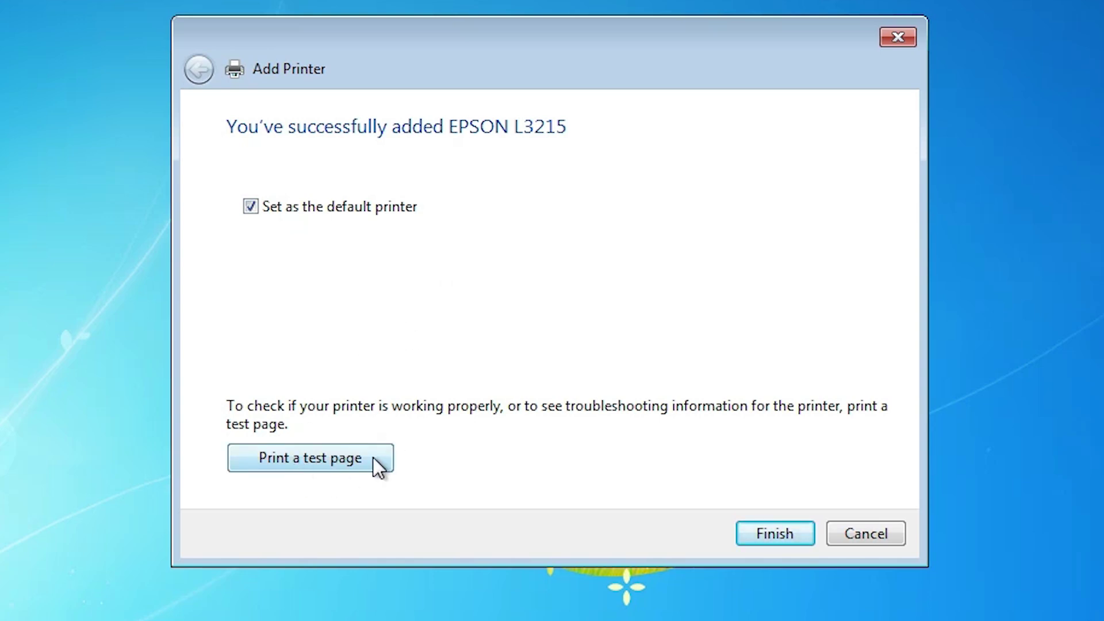
click(784, 534)
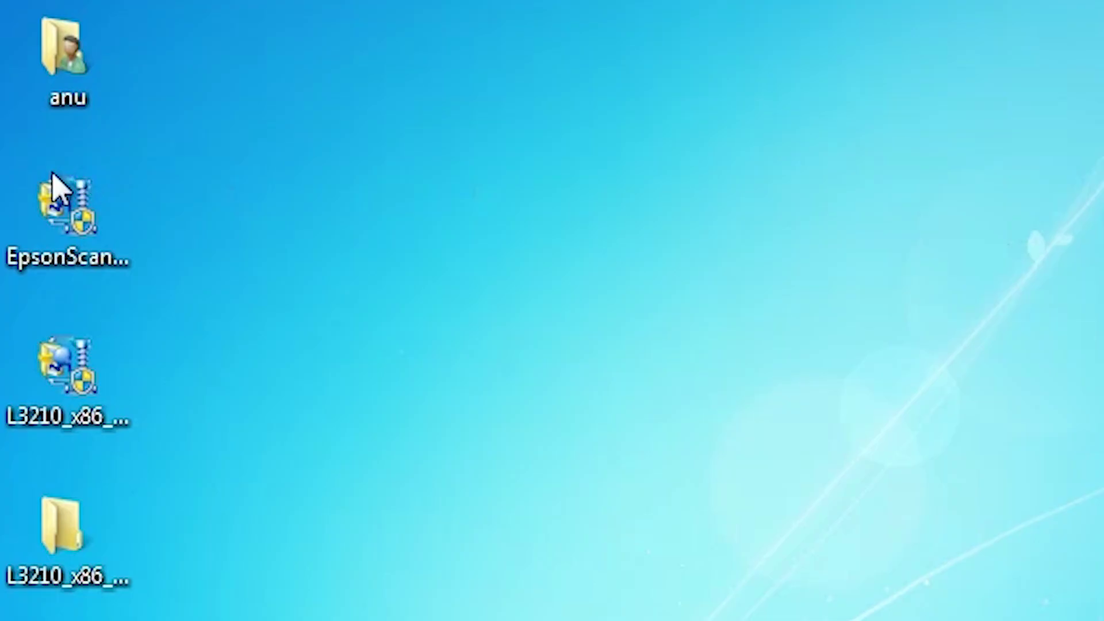
Step: Run the EpsonScan2 desktop installer as administrator and approve the User Account Control prompt
click(11, 315)
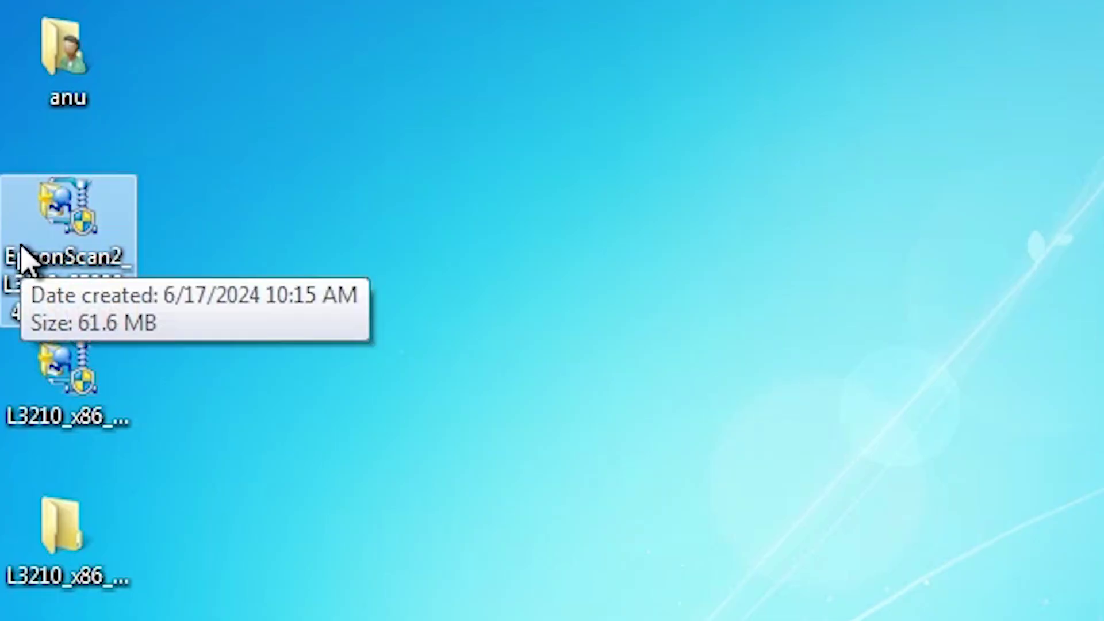
right_click(62, 236)
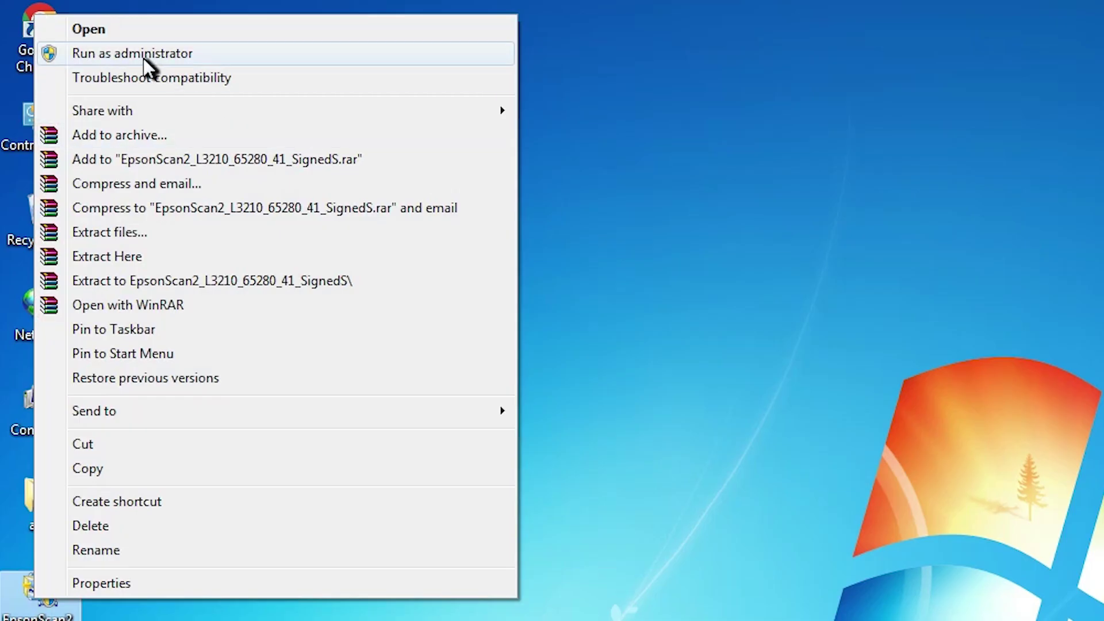
click(145, 54)
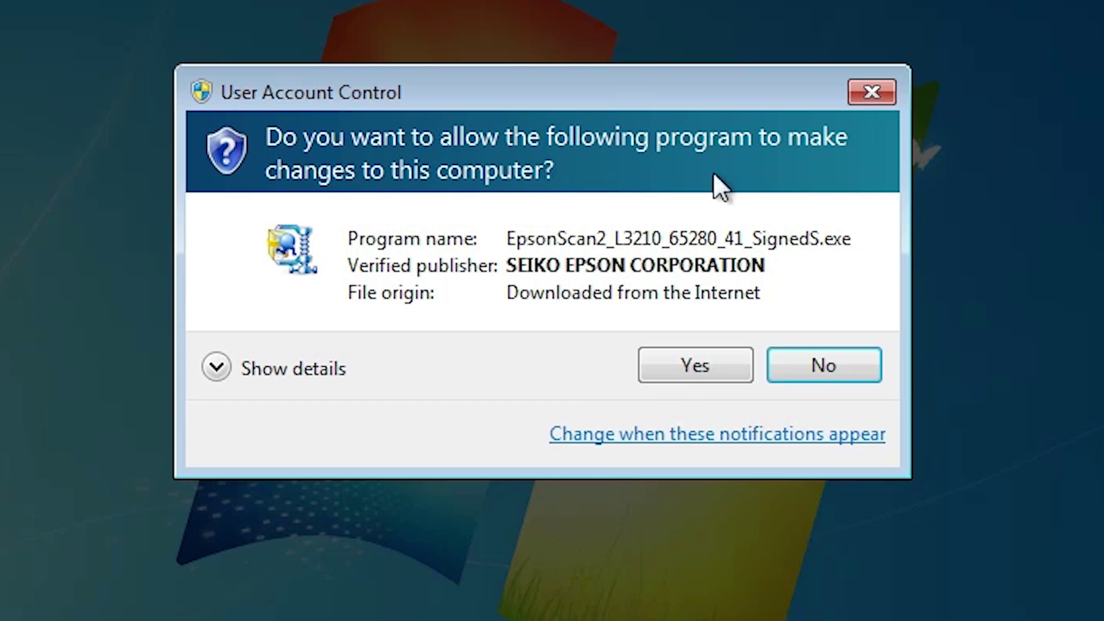
click(682, 354)
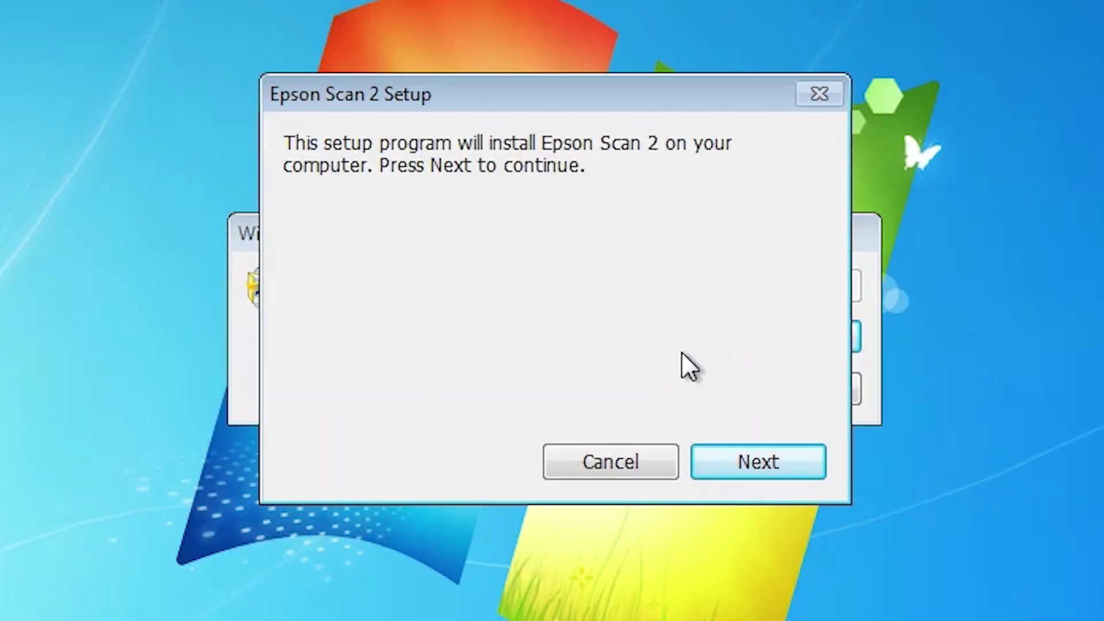
Step: Accept the Epson Scan 2 license, install it with its unsigned scanner driver, and finish setup
click(731, 453)
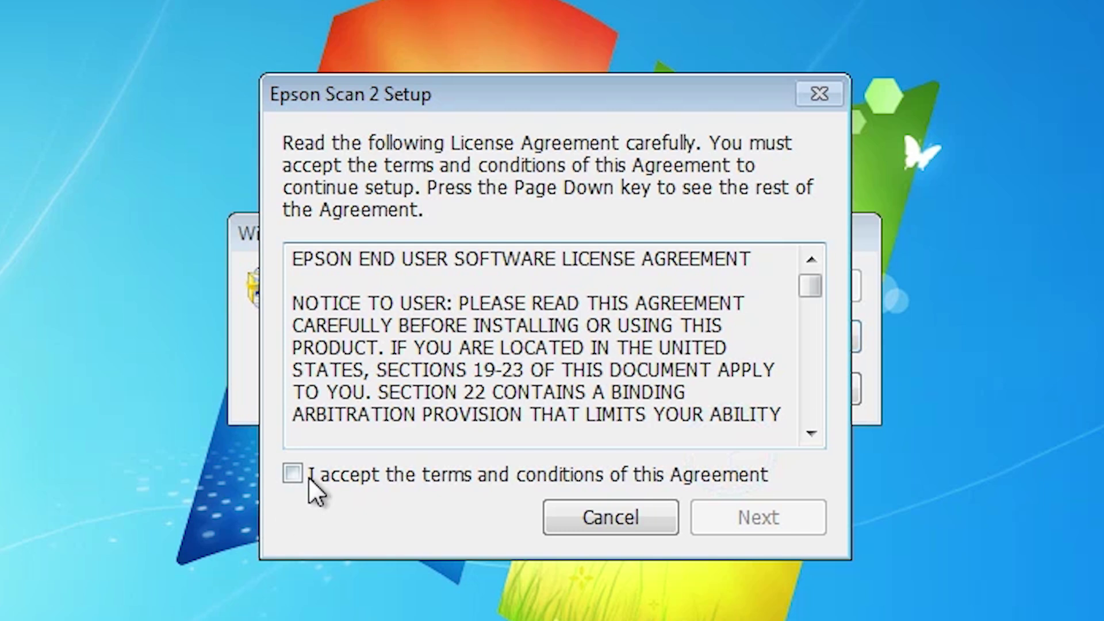
click(306, 477)
click(753, 520)
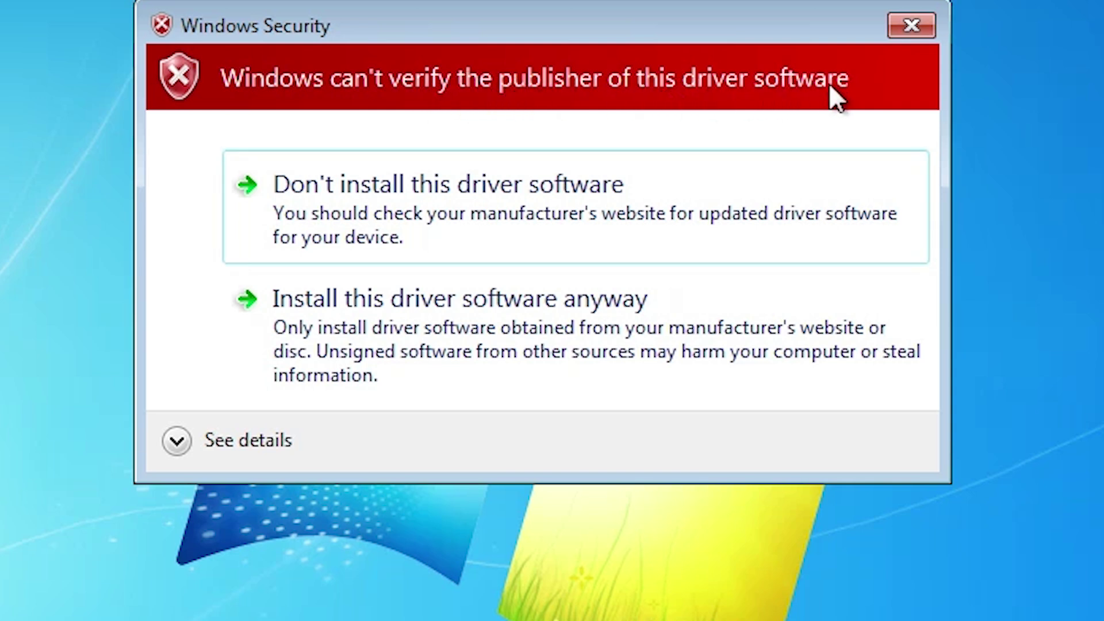
click(345, 343)
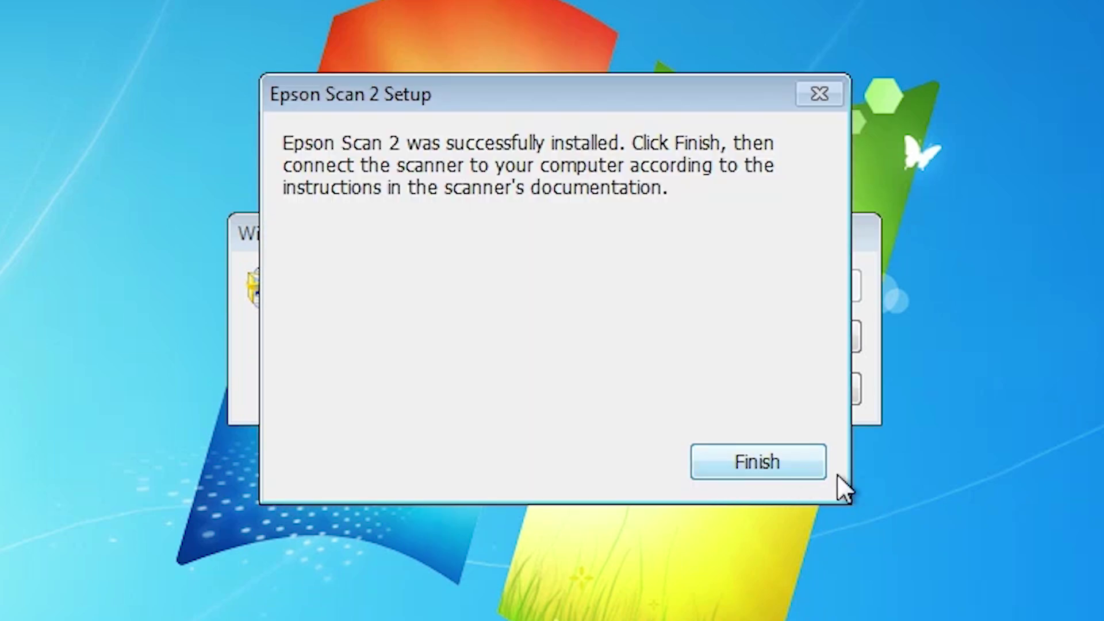
click(753, 463)
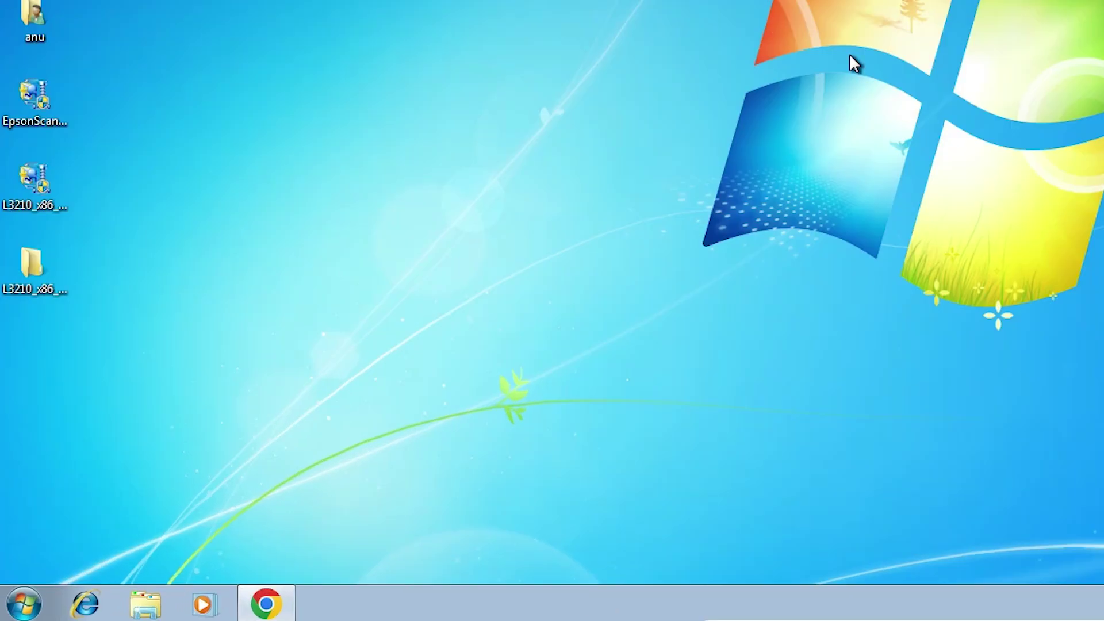
Step: Go through Start and Control Panel to Devices and Printers to confirm EPSON L3215 is listed
click(23, 603)
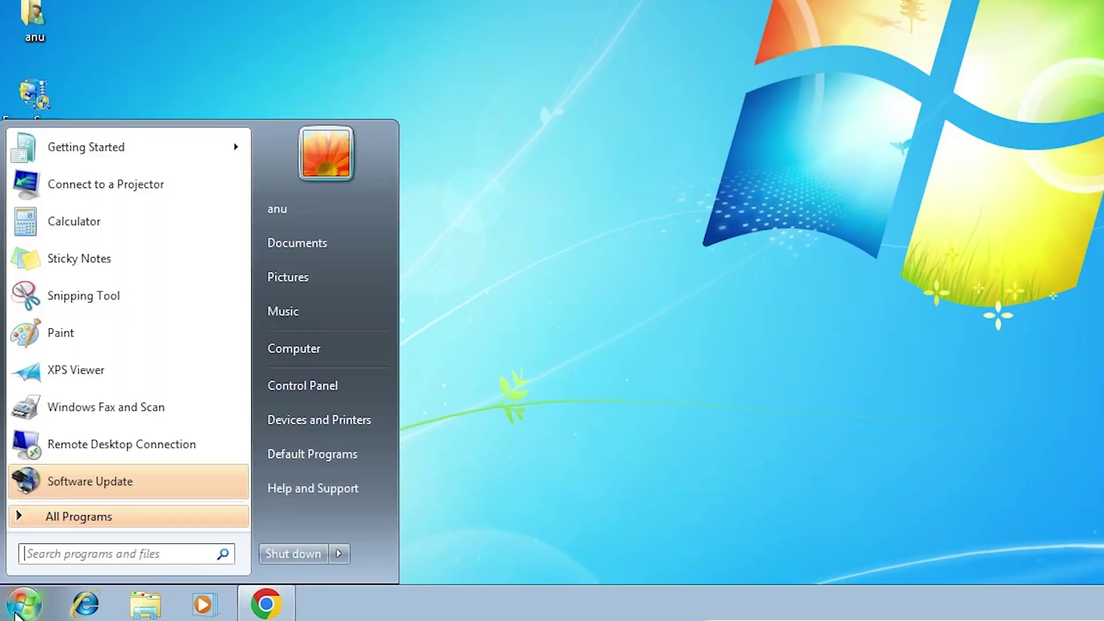
click(293, 385)
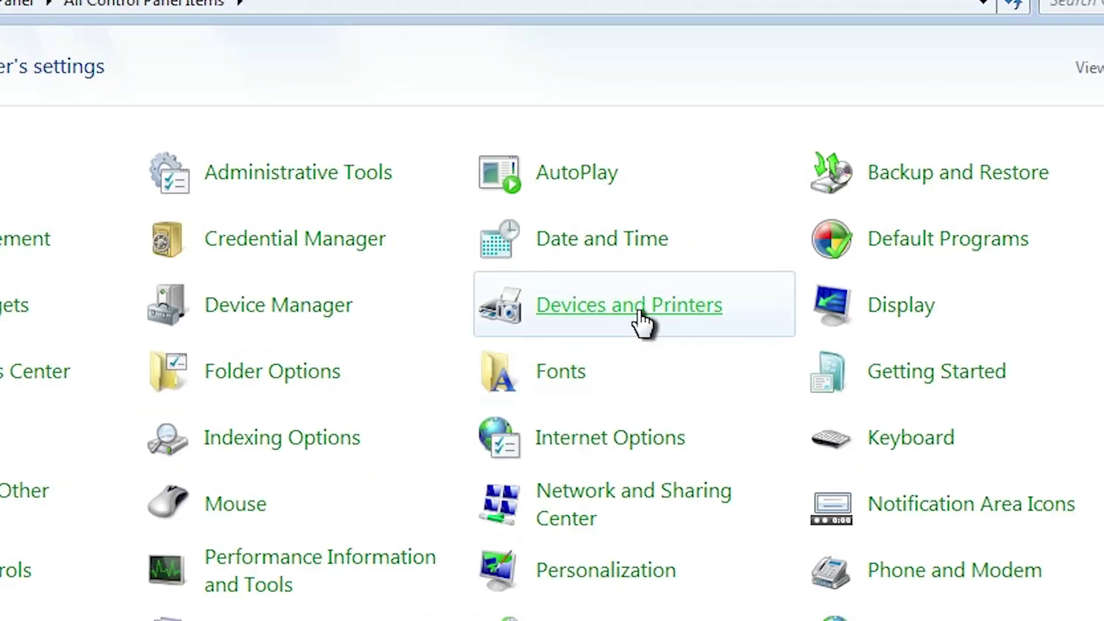
click(640, 320)
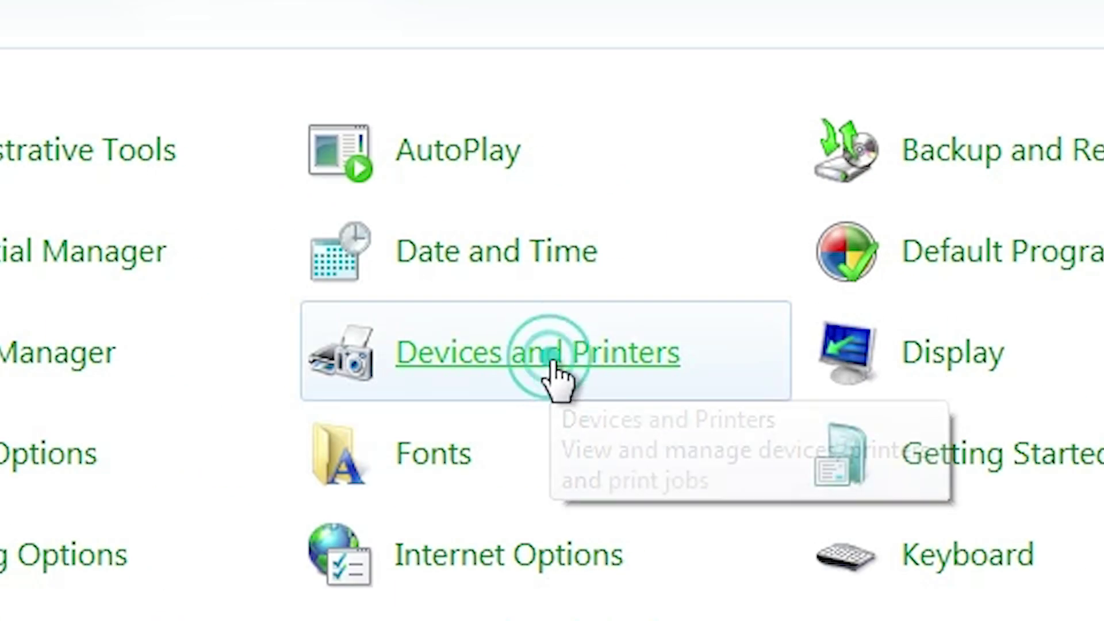
click(640, 319)
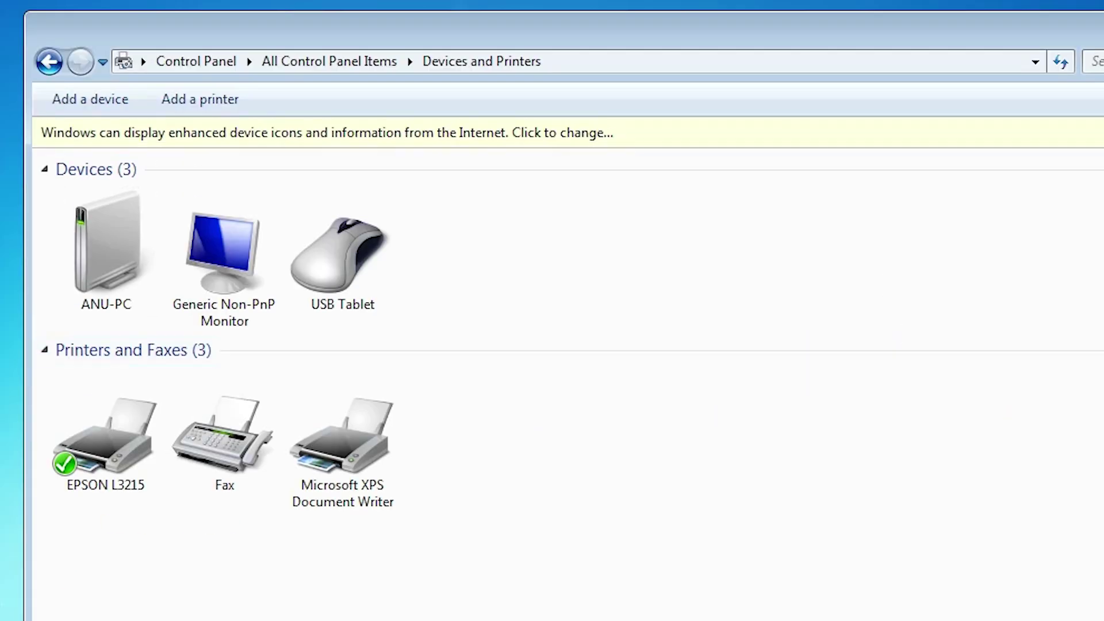